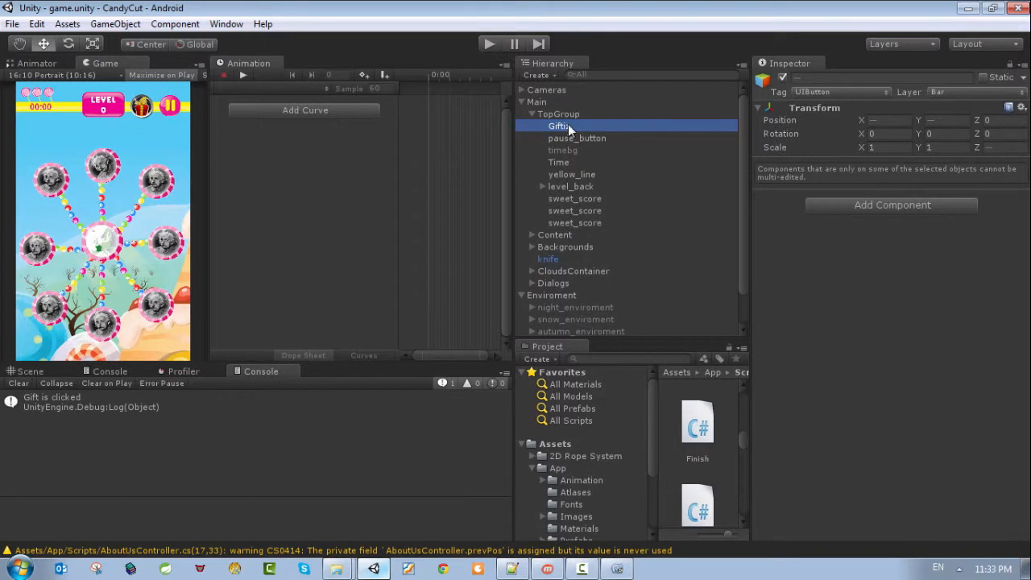
Copy the selected Giftiz and GiftizListener objects and save the game scene.
right_click(568, 124)
left_click(605, 134)
left_click(531, 104)
left_click(13, 24)
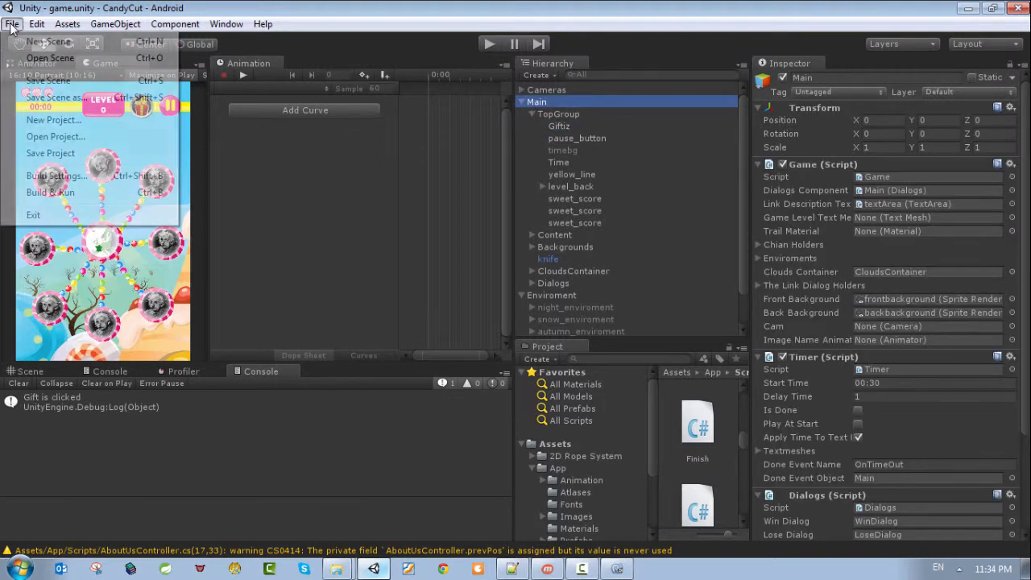
left_click(46, 80)
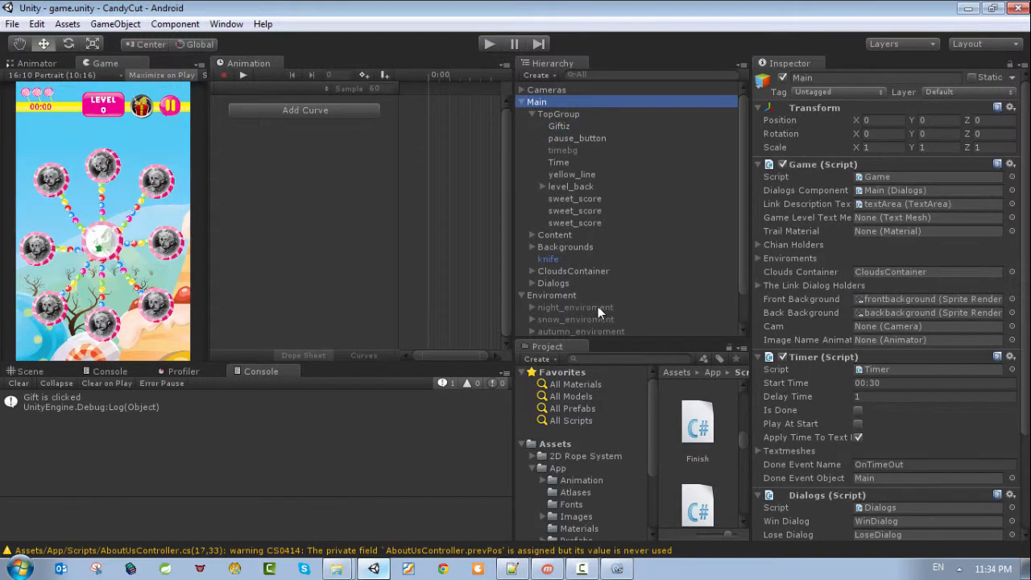
Open the main scene from the project's Scenes folder.
scroll(598, 306, "down", 2)
scroll(701, 455, "down", 1)
scroll(599, 483, "down", 3)
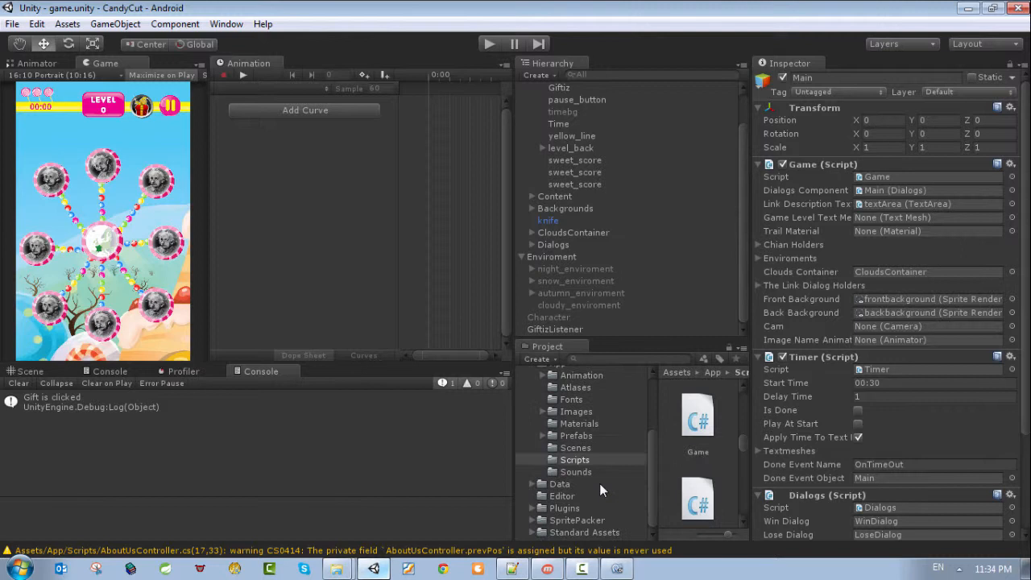
left_click(576, 449)
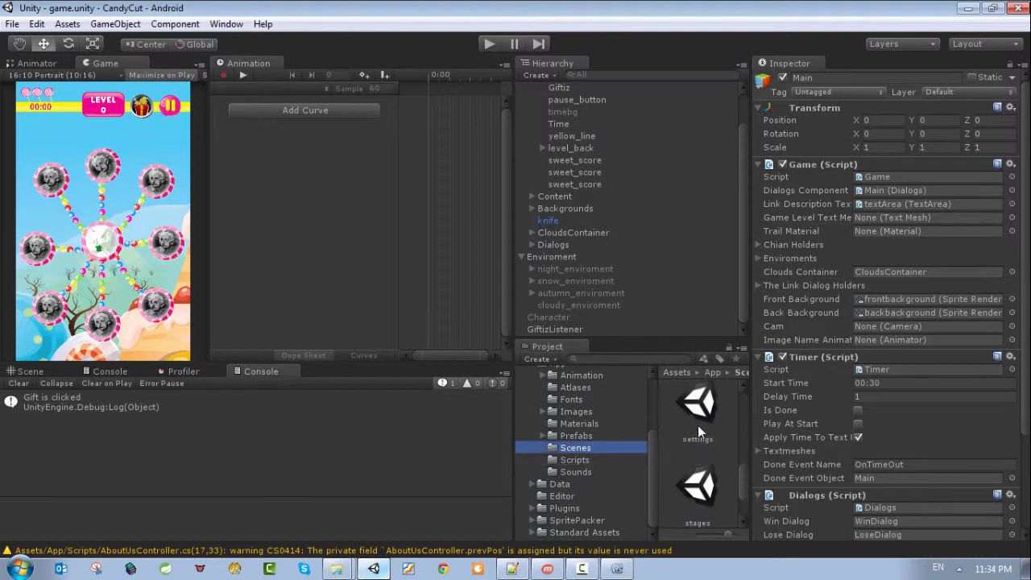
scroll(709, 436, "up", 3)
left_click(701, 423)
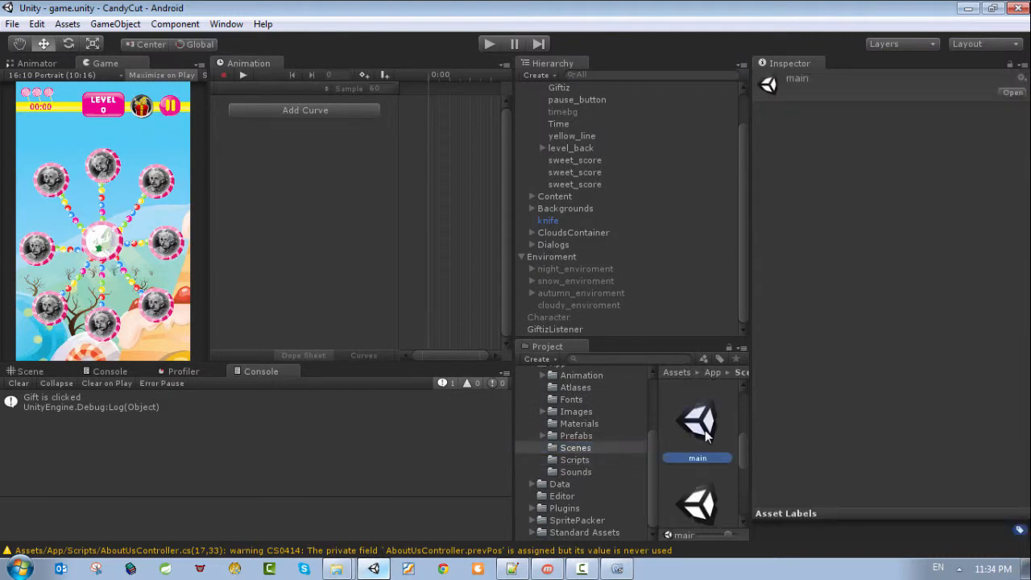
double_click(705, 433)
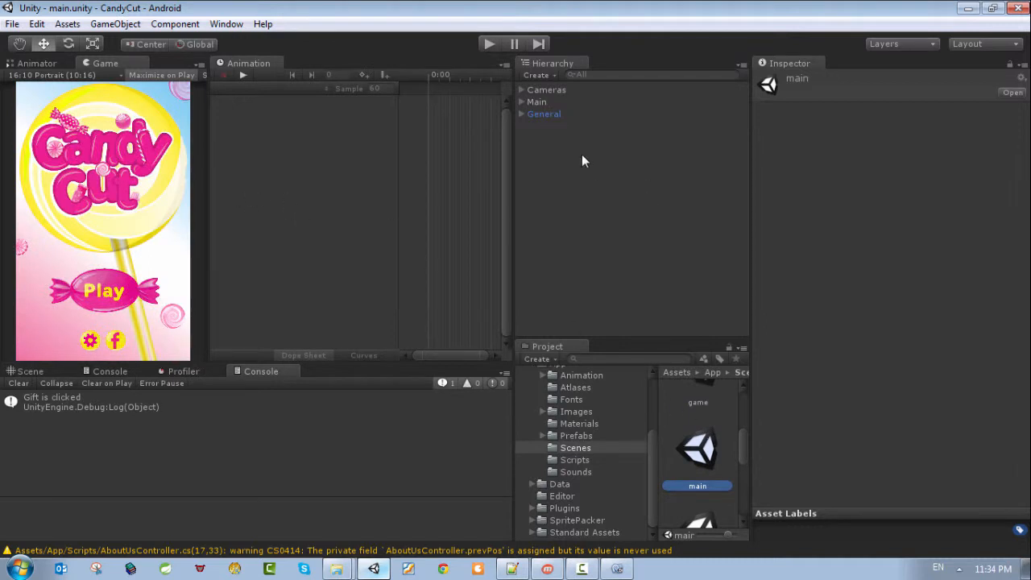
Paste the copied Giftiz and GiftizListener objects into the main scene's hierarchy at root level.
left_click(545, 150)
key("ctrl+v")
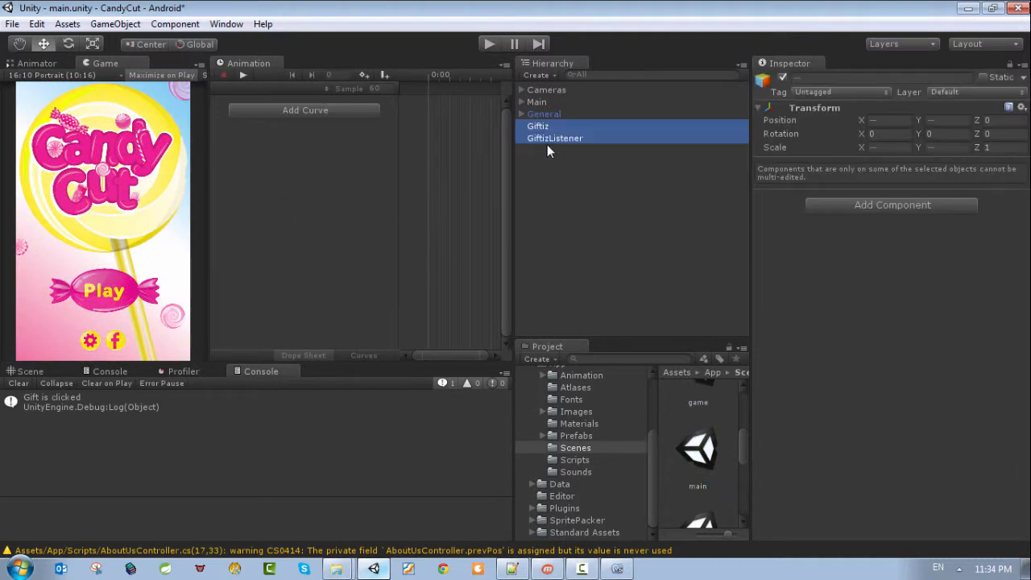
left_click(579, 171)
Set the Giftiz object's layer to Default and its sprite's Order in Layer to 2, and test-run the scene.
left_click(548, 126)
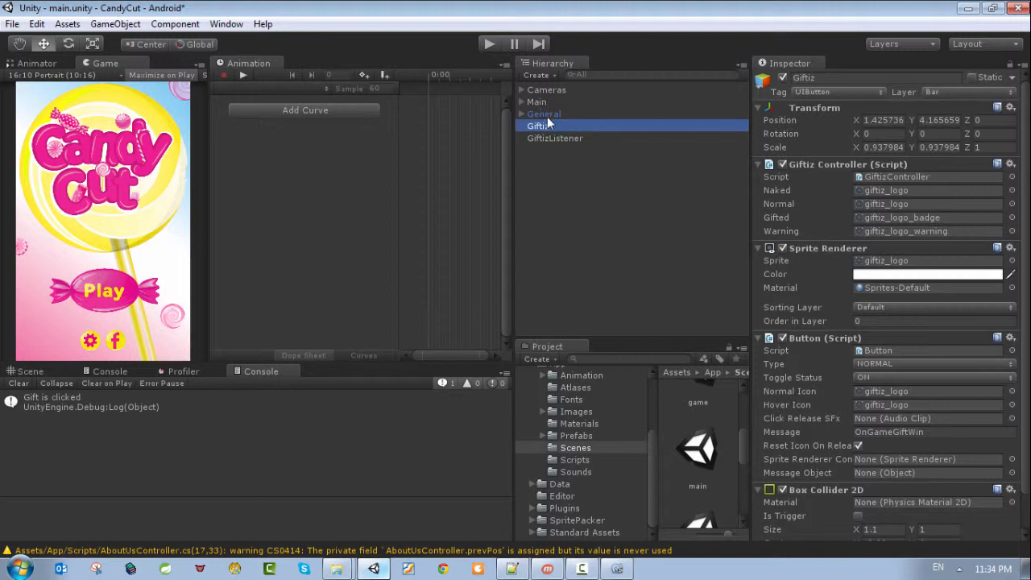
left_click(952, 103)
left_click(953, 95)
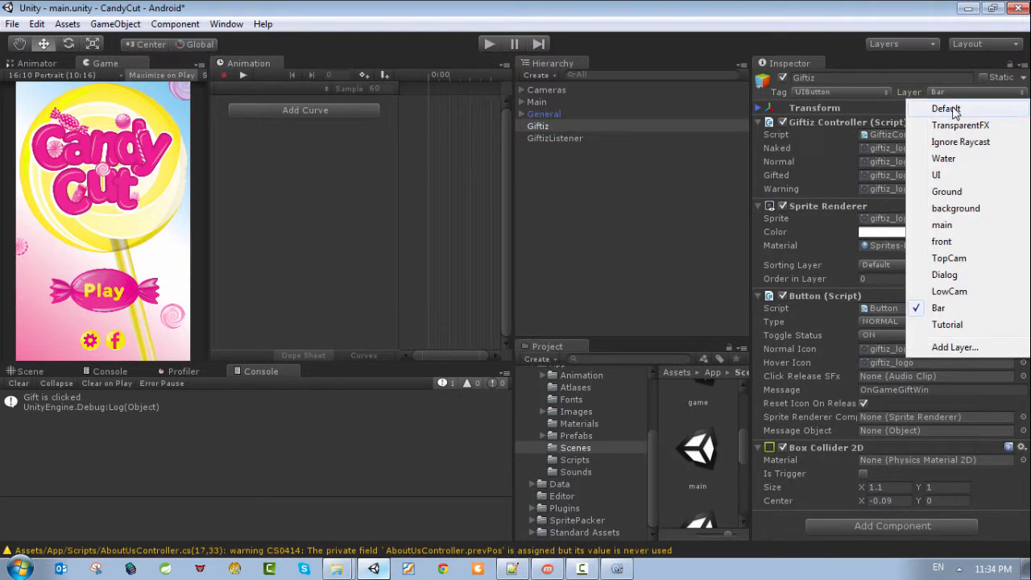
left_click(954, 112)
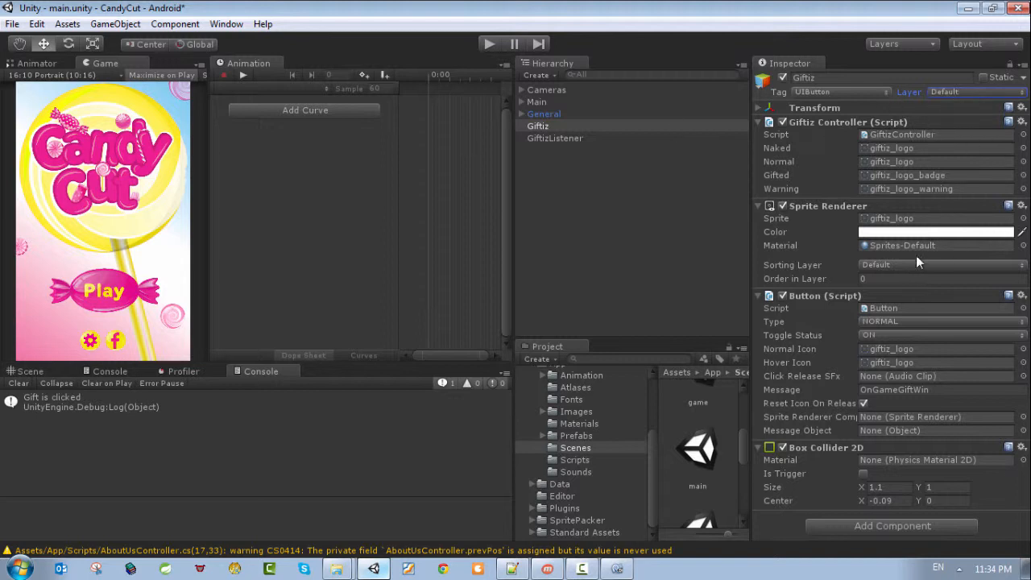
left_click(893, 278)
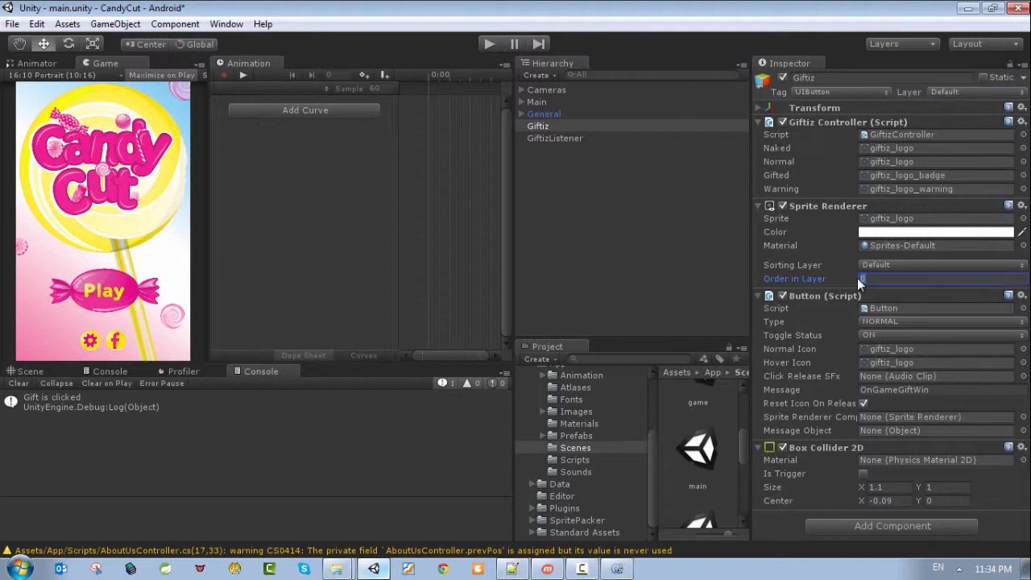
type("2")
left_click(485, 43)
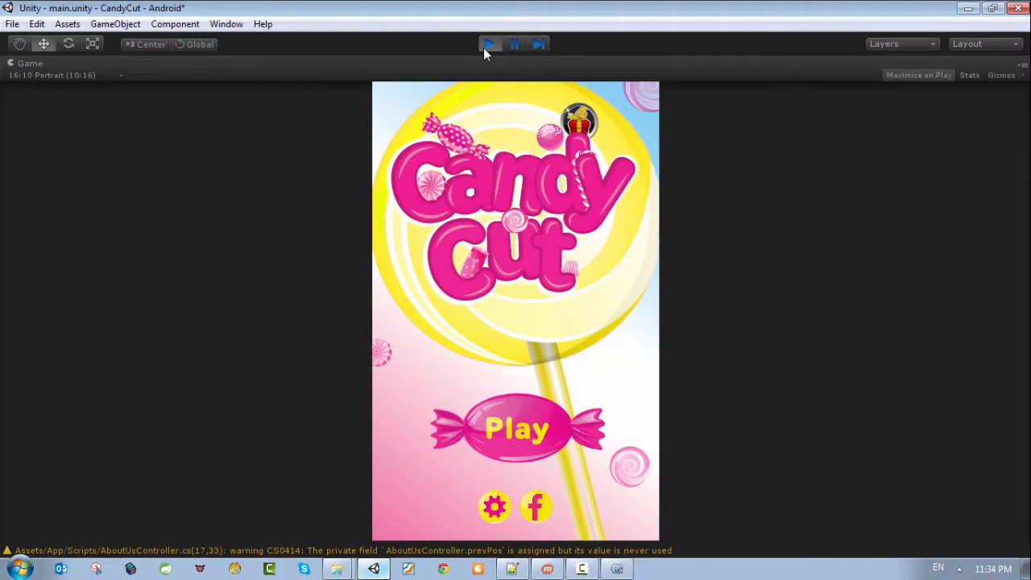
left_click(487, 45)
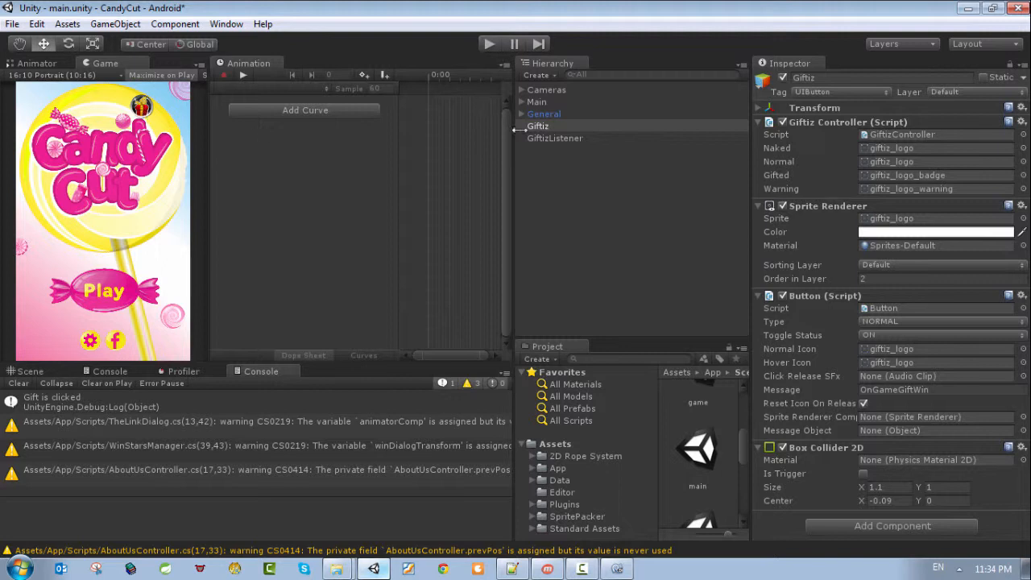
Move the Giftiz icon to the upper-left corner of the menu background and test-run the scene.
left_click(545, 126)
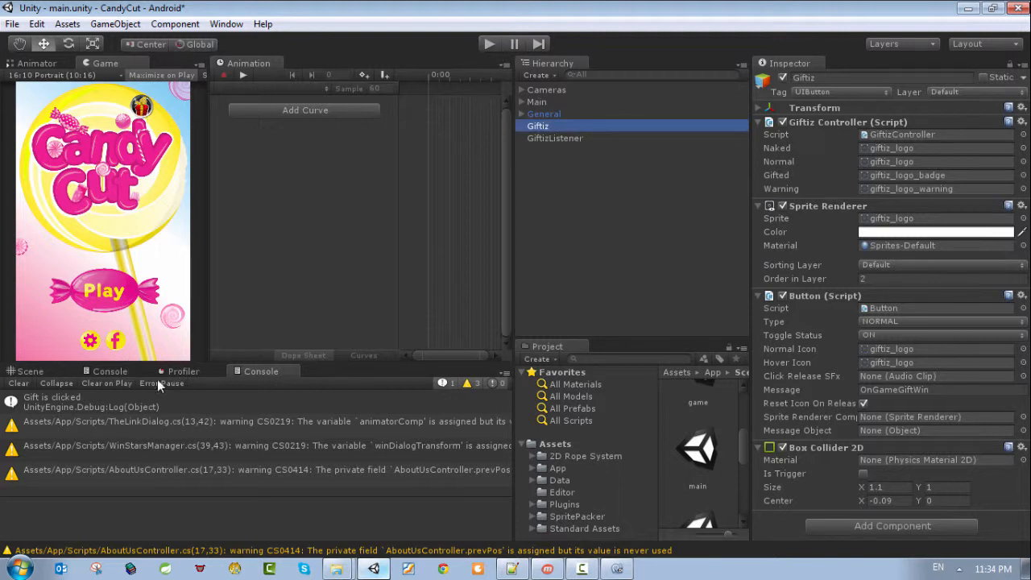
left_click(35, 371)
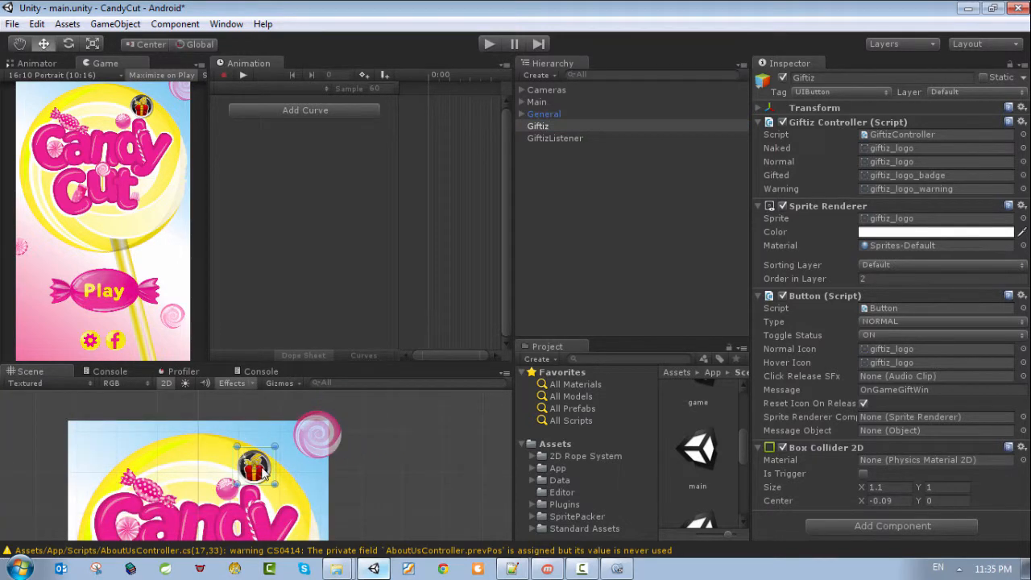
left_click_drag(233, 469, 102, 458)
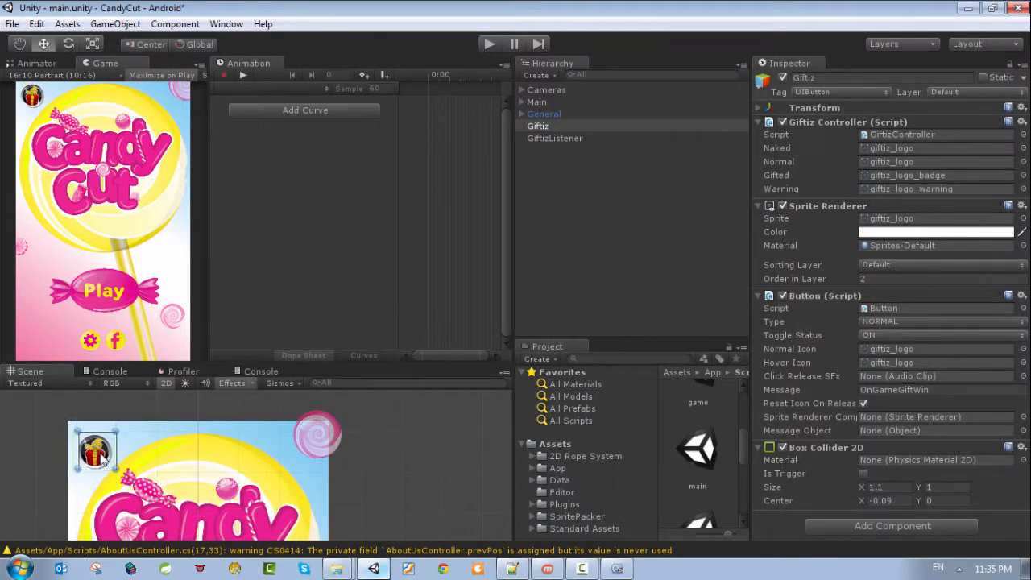
left_click(490, 46)
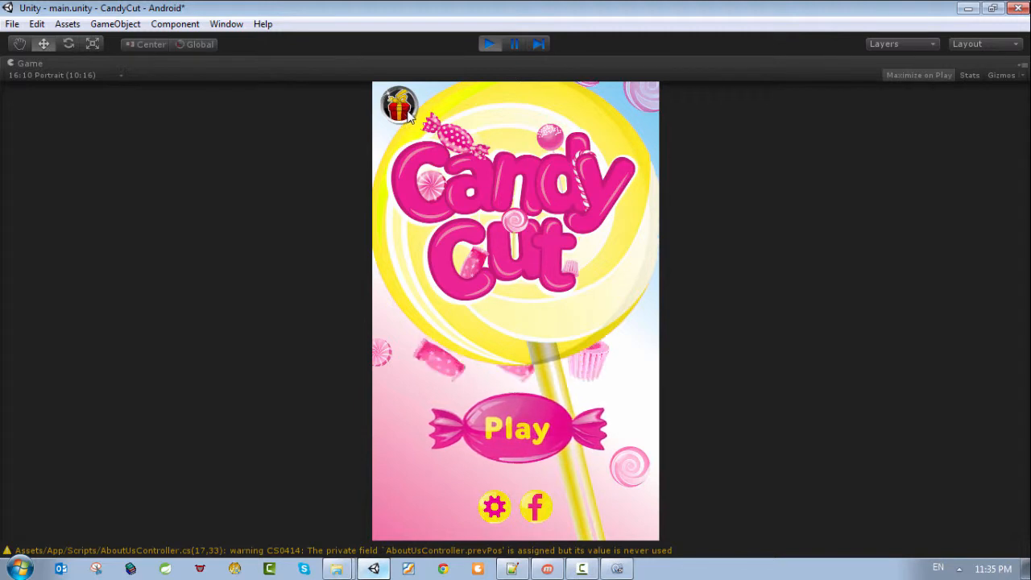
left_click(489, 45)
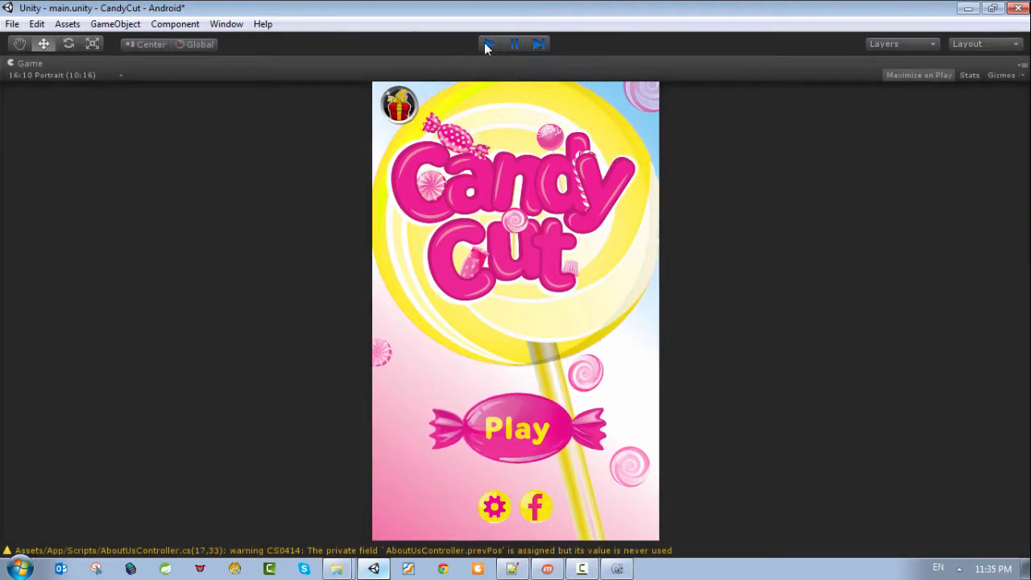
Add a custom Game view size of type Aspect Ratio with width 3 and height 4.
left_click(69, 76)
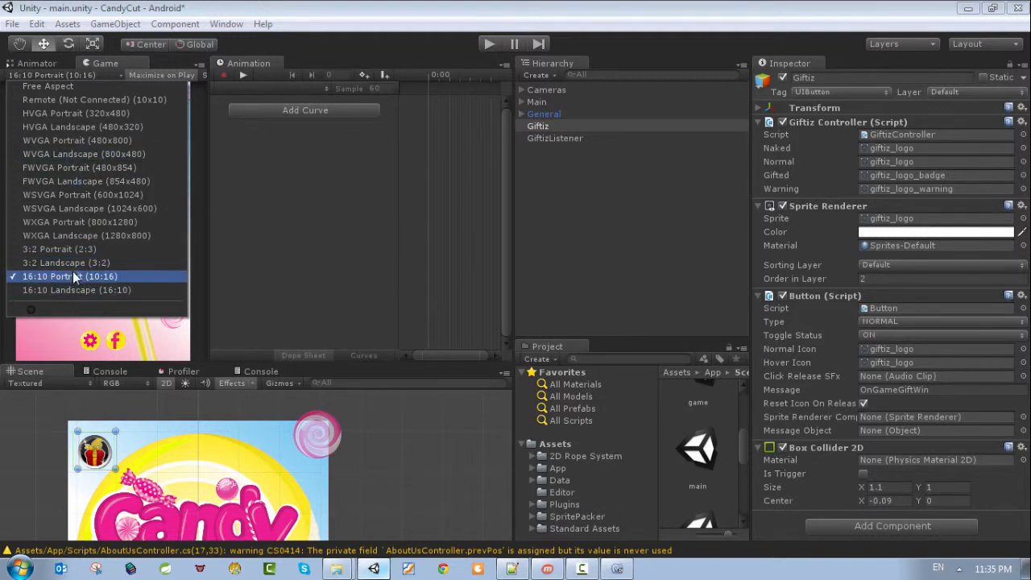
left_click(28, 314)
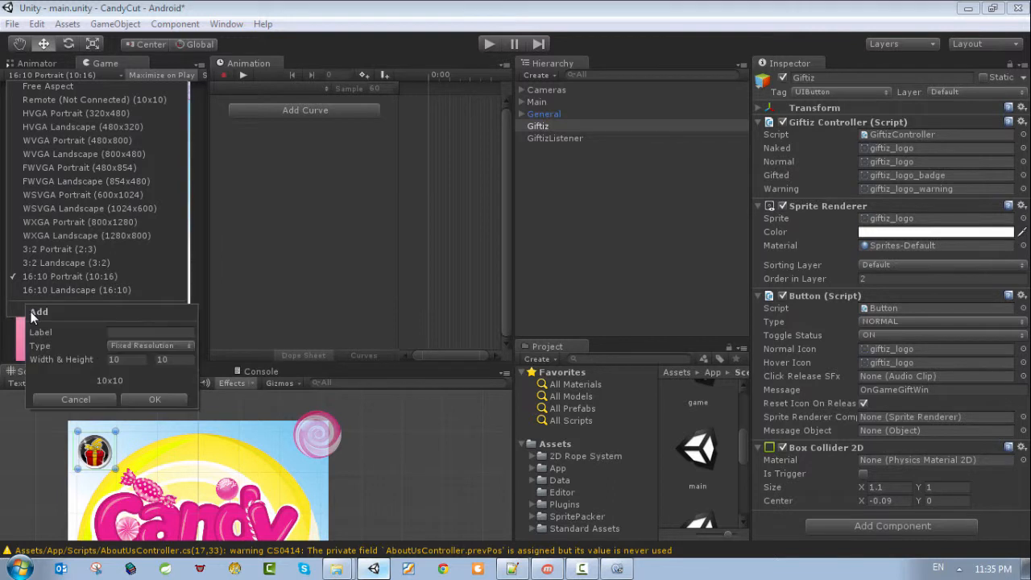
left_click(152, 347)
left_click(153, 363)
left_click(121, 359)
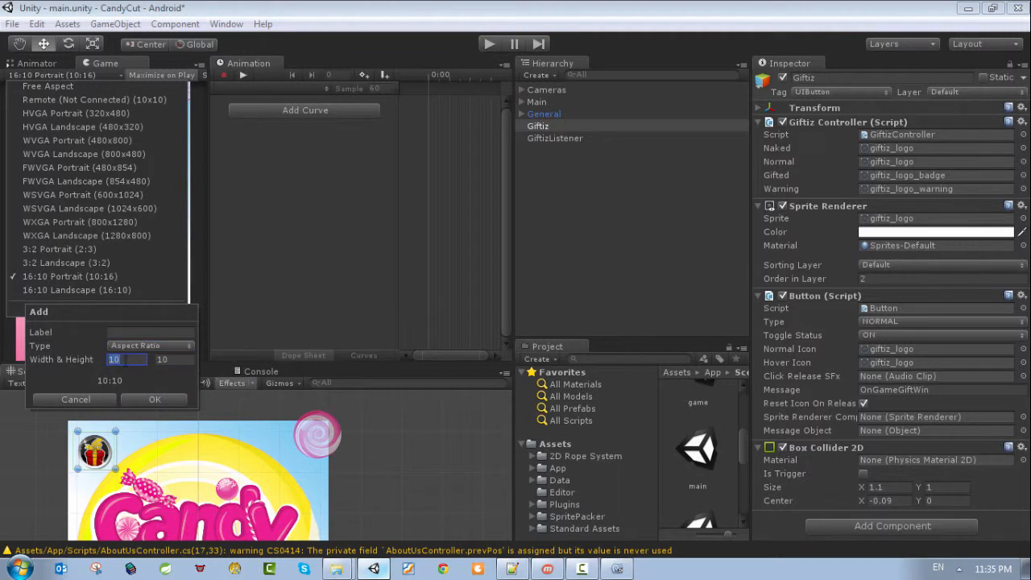
type("3")
key("Tab")
type("4")
left_click(145, 397)
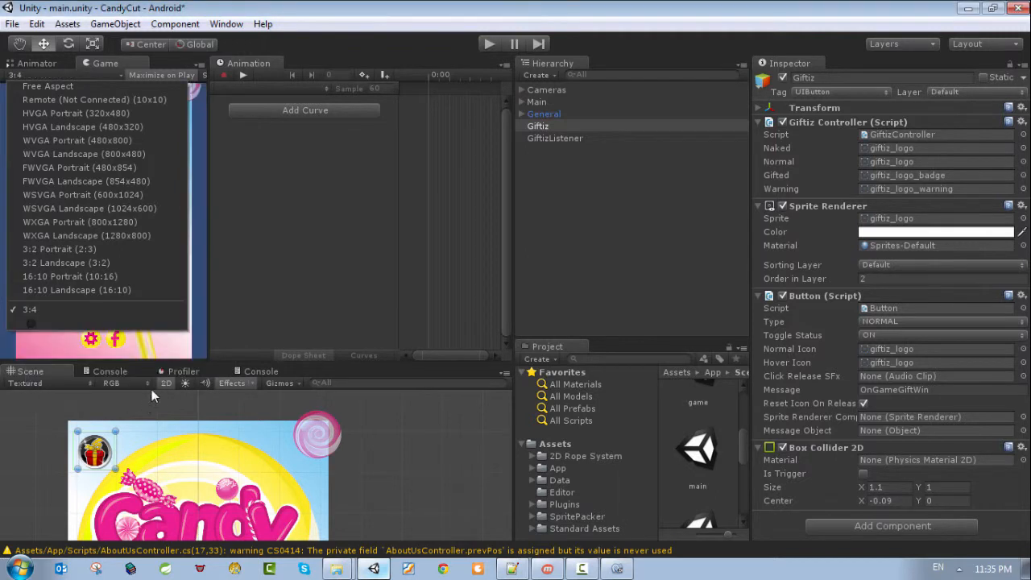
left_click(282, 297)
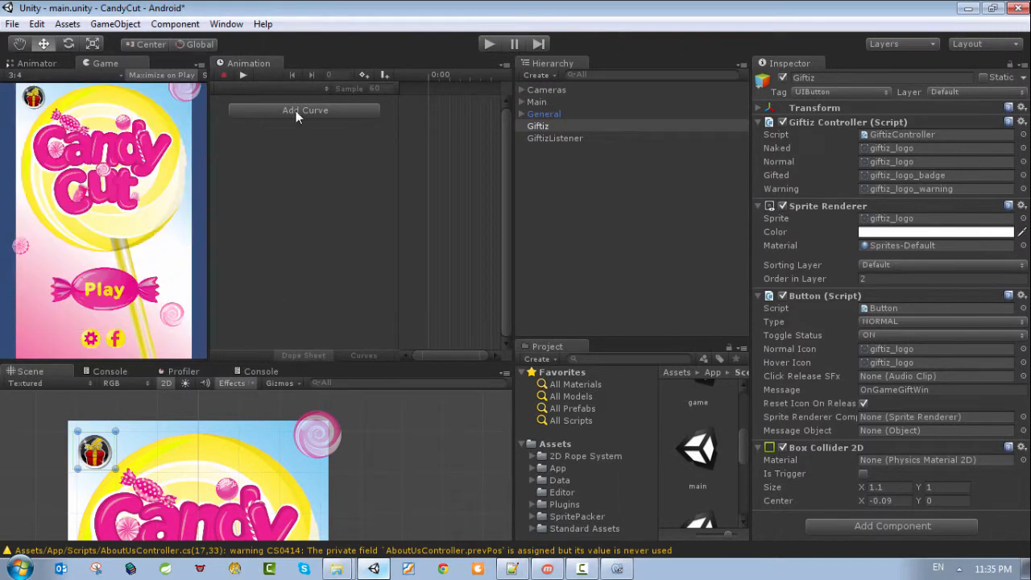
Test-run the scene at 3:4 and return the Game view to 16:10 Portrait (10:16).
left_click(494, 44)
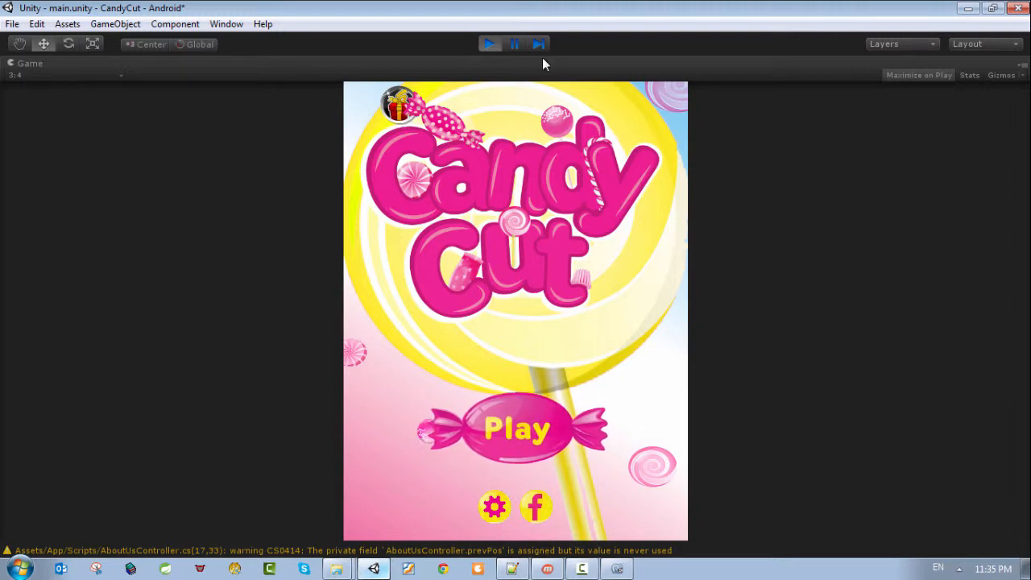
left_click(491, 43)
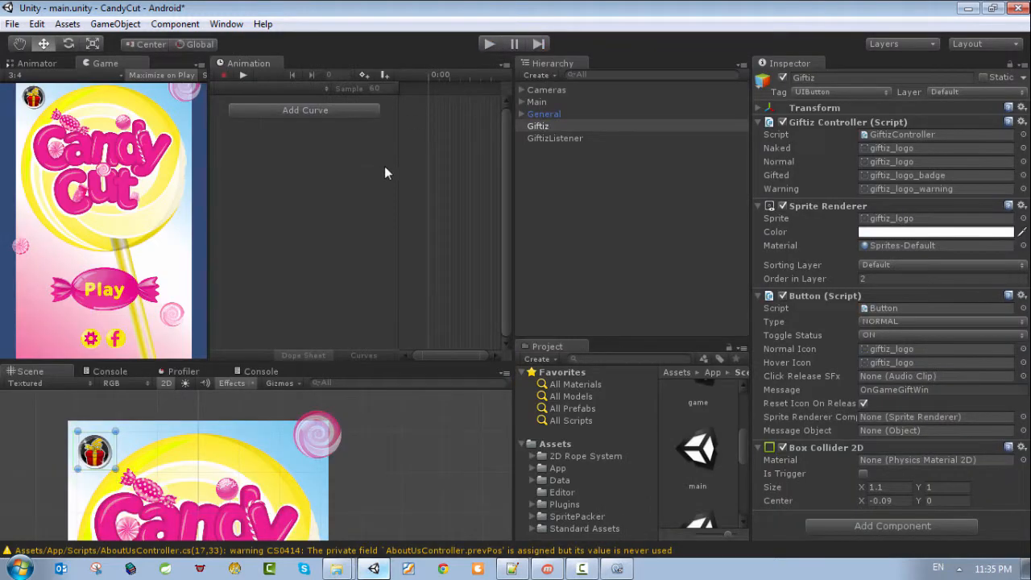
left_click(30, 76)
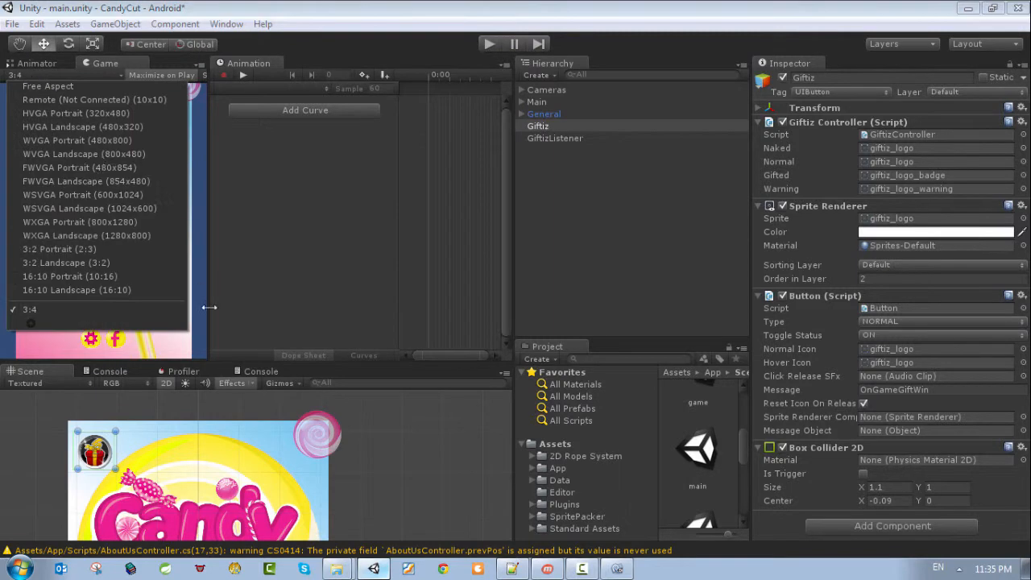
left_click(70, 277)
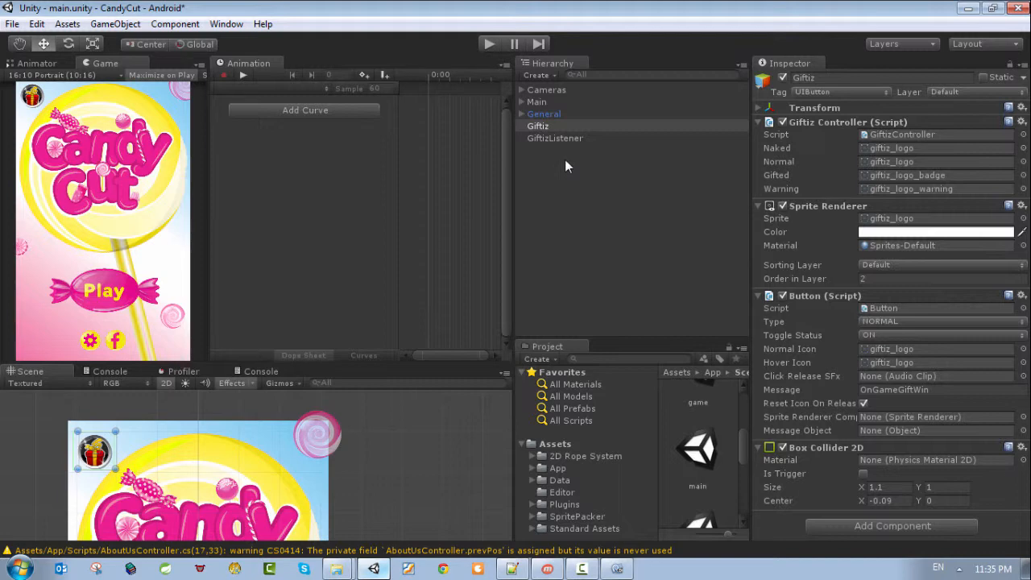
Test-run the scene in 16:10 Portrait and save the main scene.
left_click(490, 44)
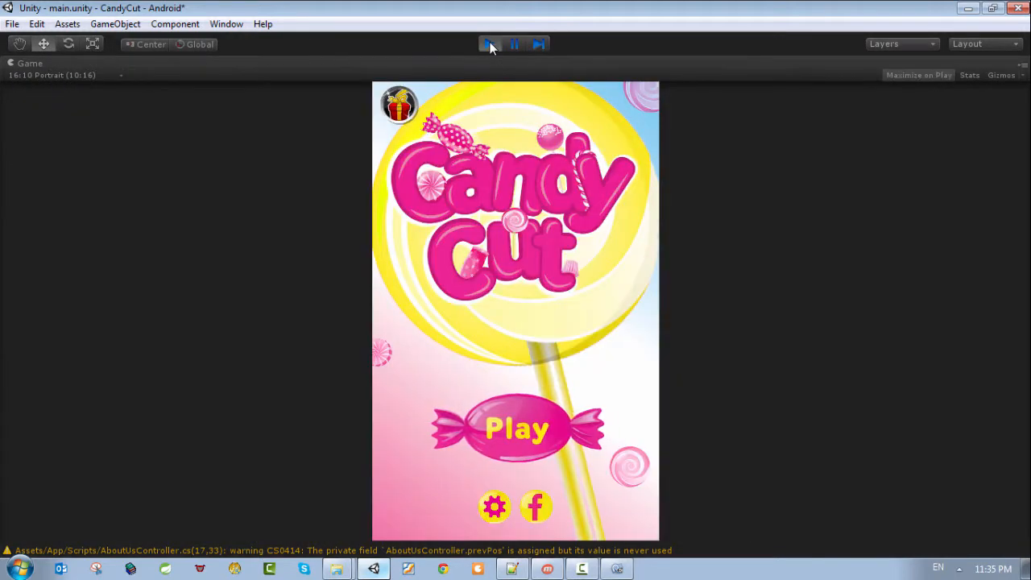
left_click(489, 43)
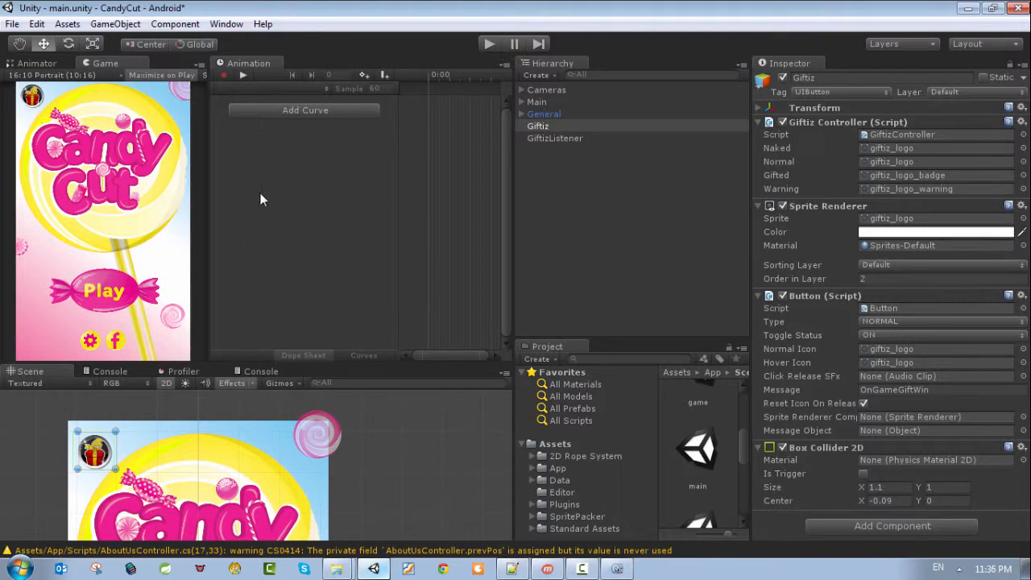
left_click(13, 23)
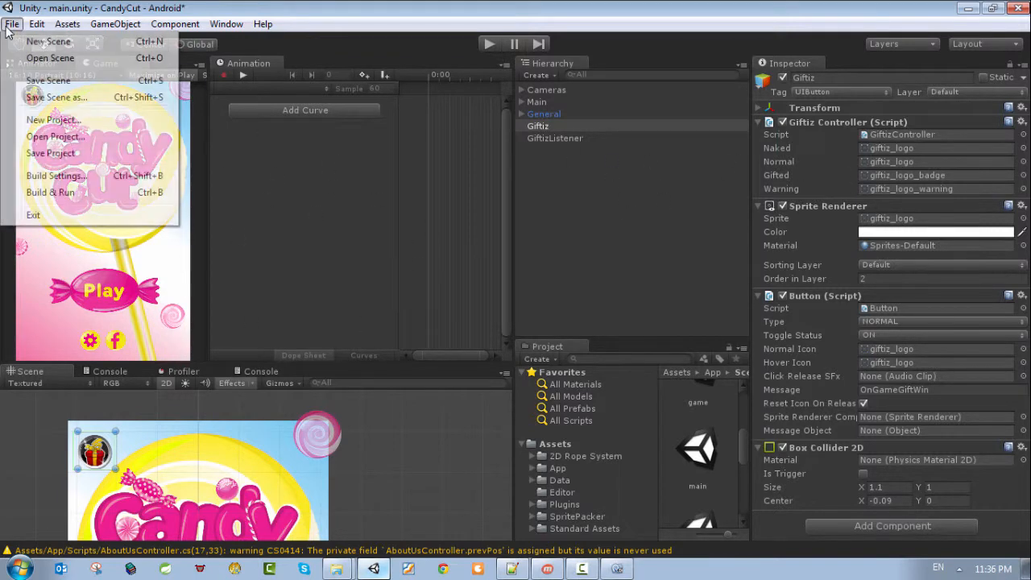
left_click(70, 82)
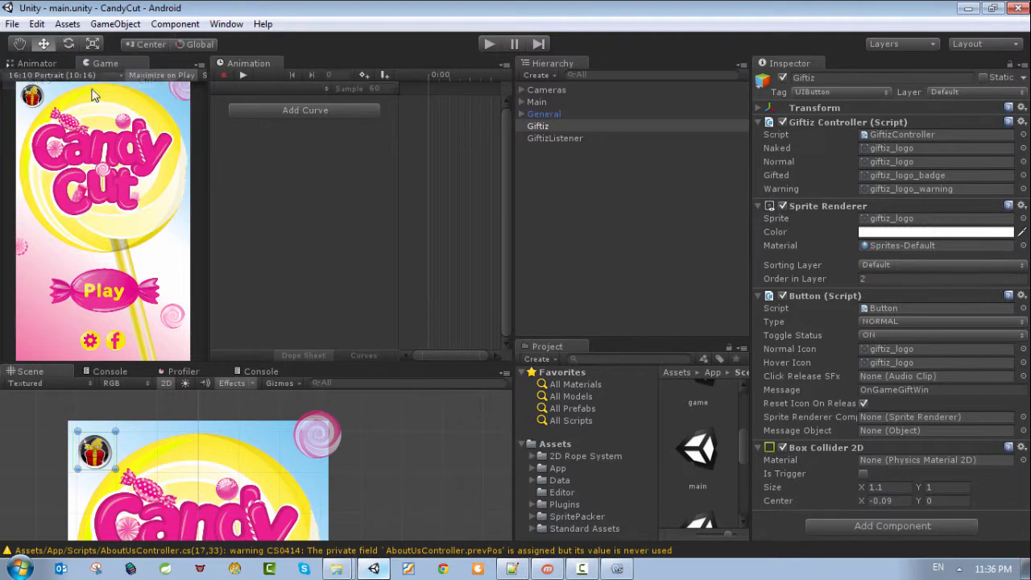
Add the Responsive script component to the Giftiz object.
left_click(904, 528)
type("rep")
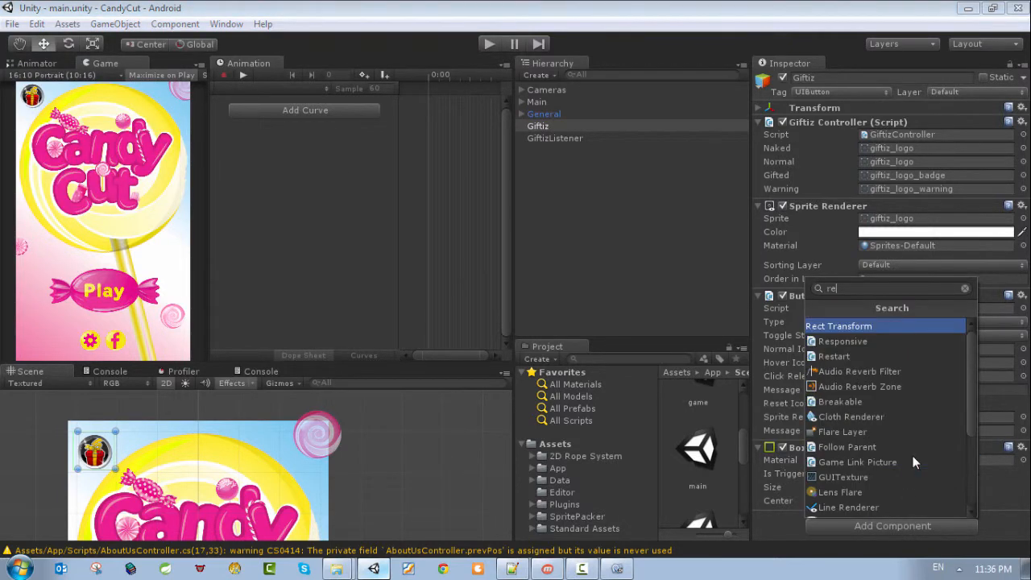
key("BackSpace")
key("BackSpace")
key("BackSpace")
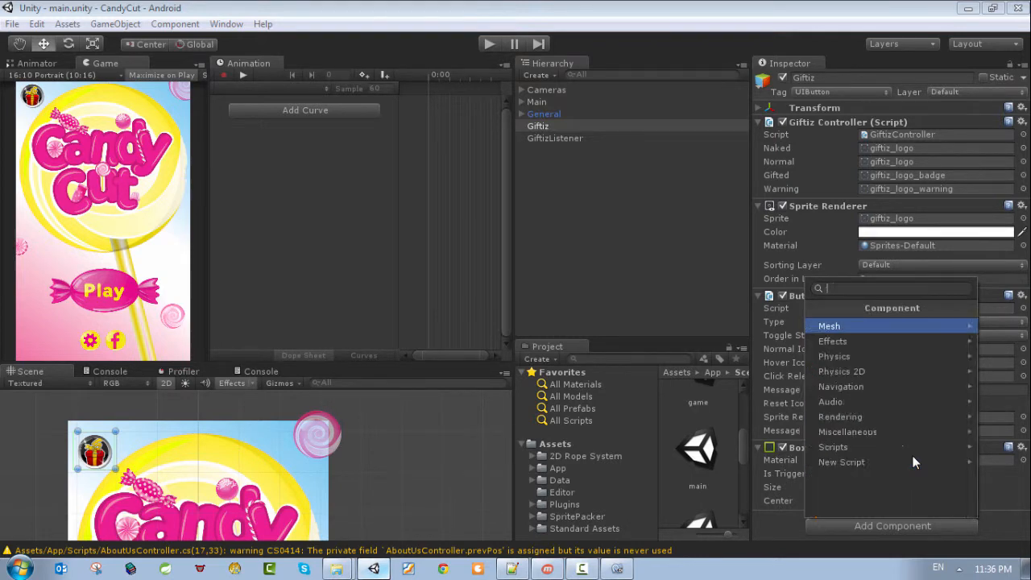
type("Re")
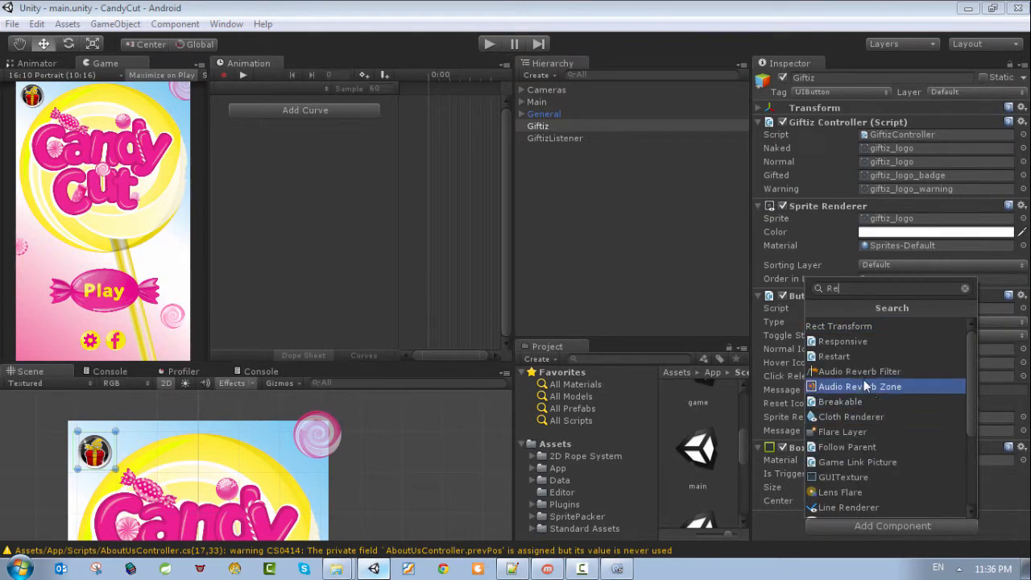
left_click(849, 344)
scroll(850, 415, "down", 4)
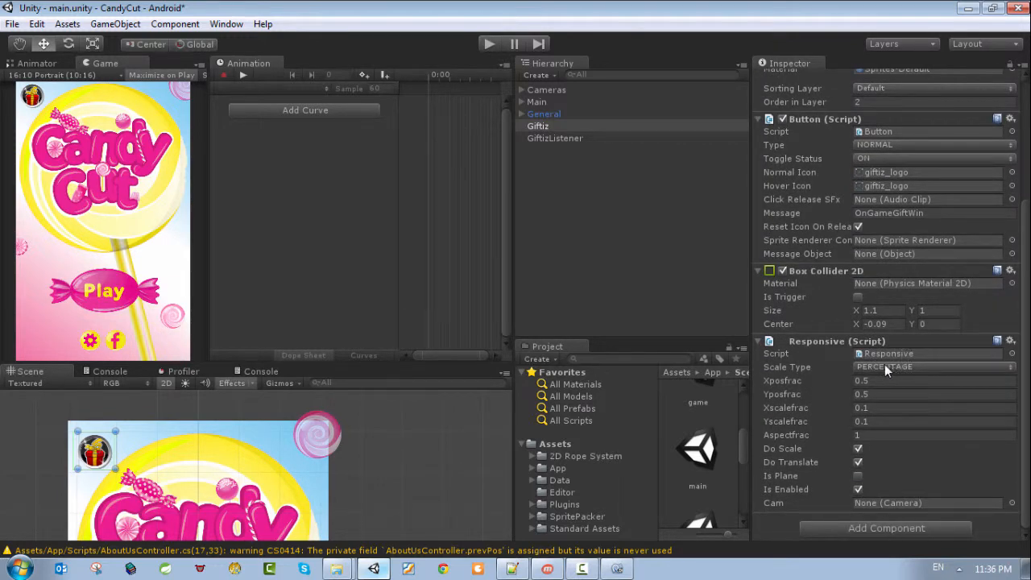
Set the Responsive component's Scale Type to ASPECT_RATIO with Main Camera as its Cam, and test-run the scene.
left_click(889, 367)
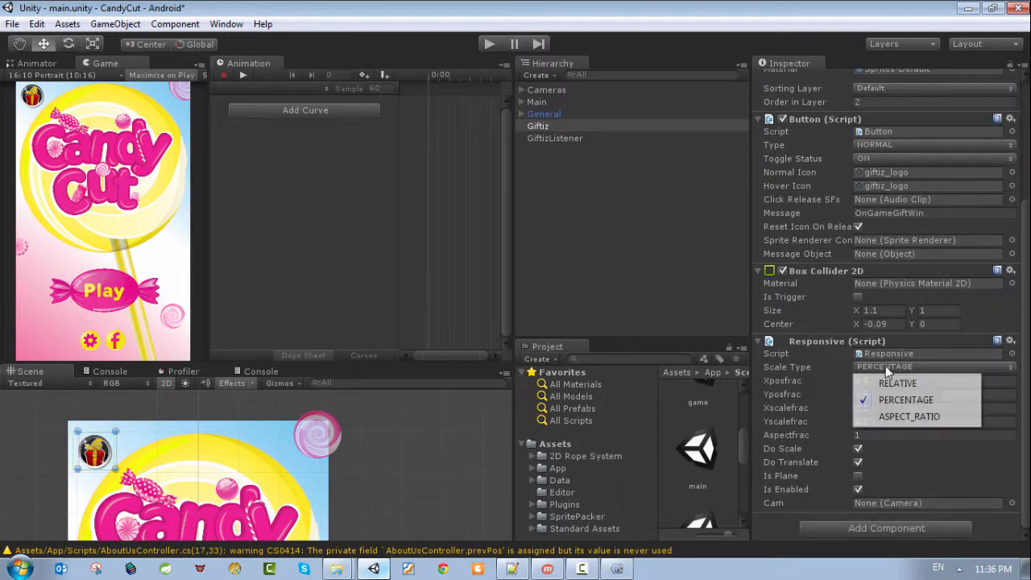
left_click(908, 417)
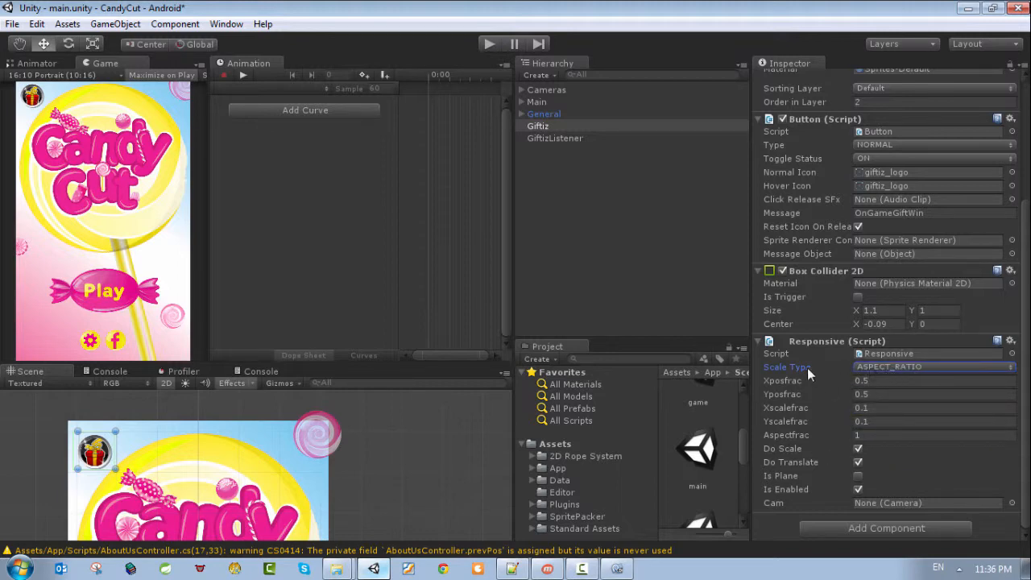
left_click(890, 380)
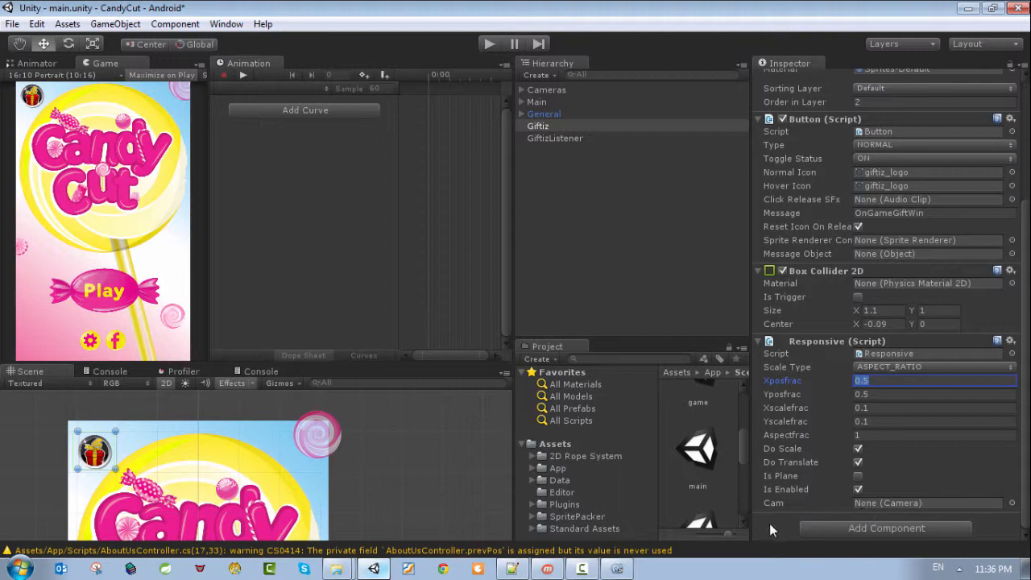
left_click(1012, 503)
left_click(65, 96)
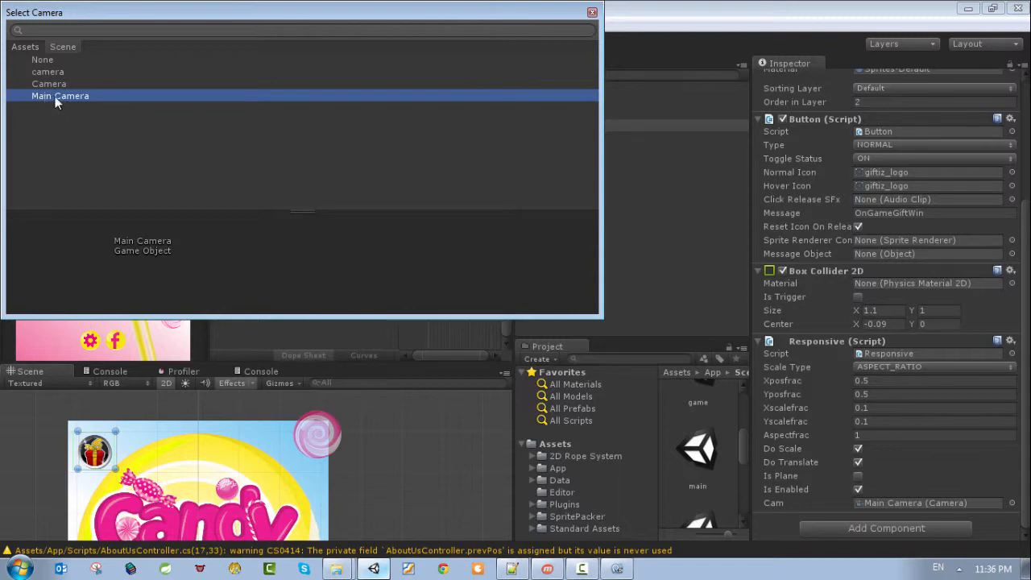
double_click(56, 96)
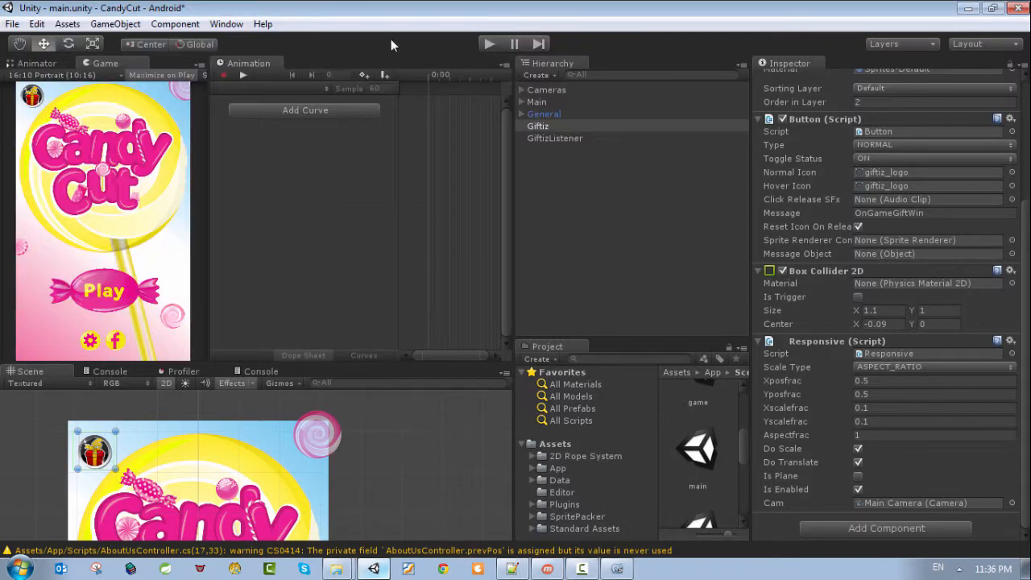
left_click(490, 45)
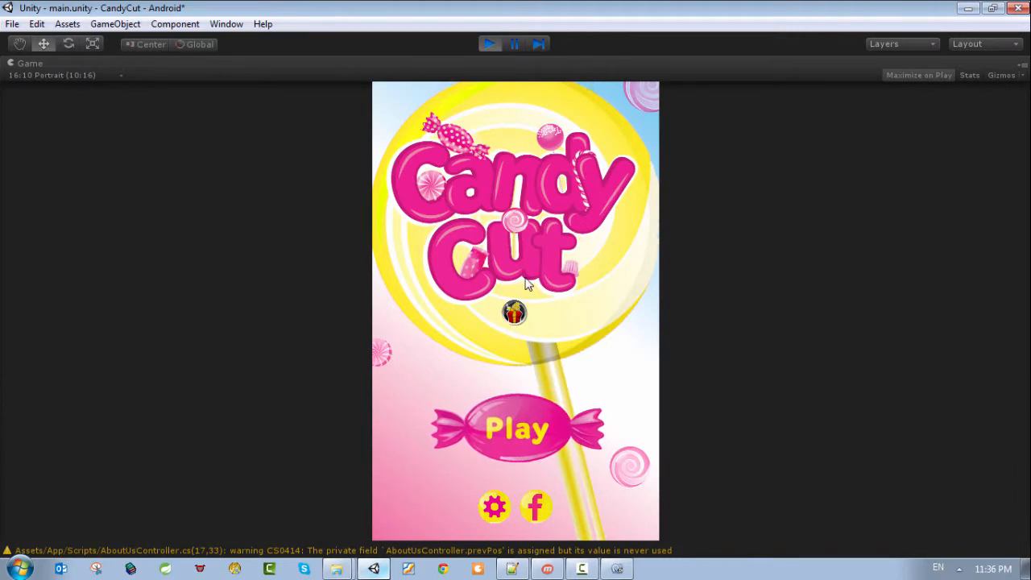
left_click(490, 45)
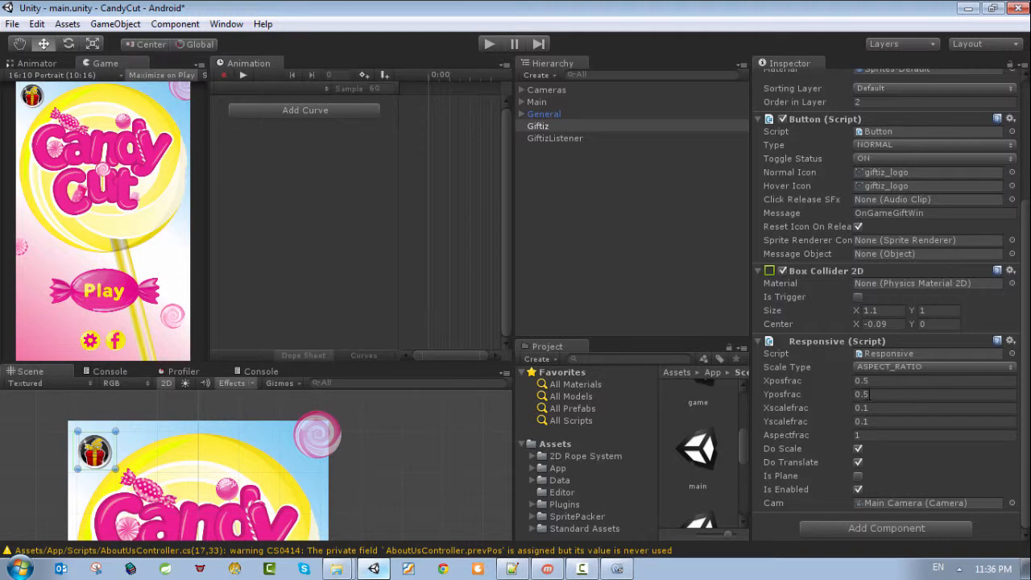
Set the Giftiz object's Yposfrac to 0.95 and Xposfrac to 0.05, and test-run the scene.
left_click(861, 394)
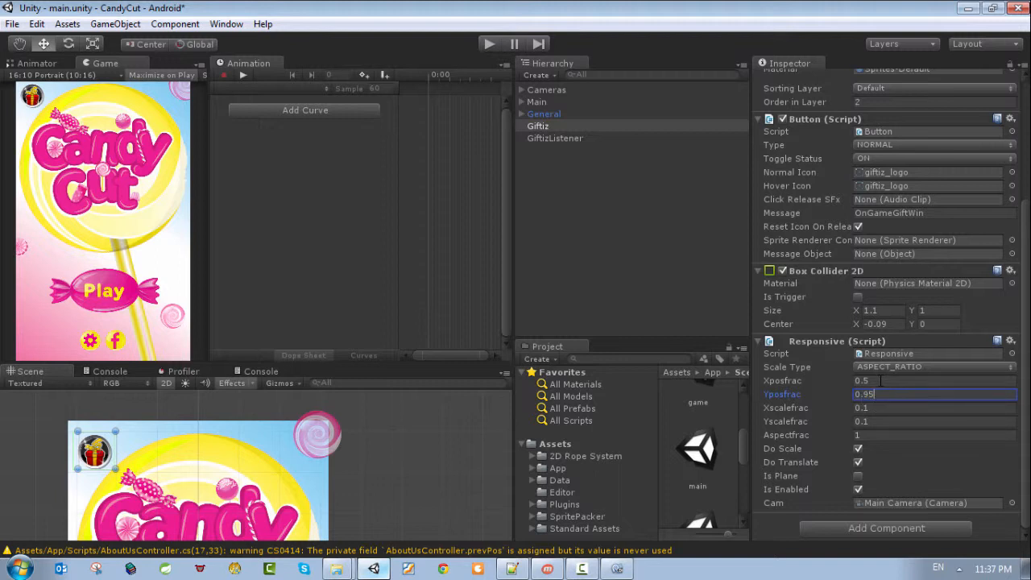
left_click(881, 381)
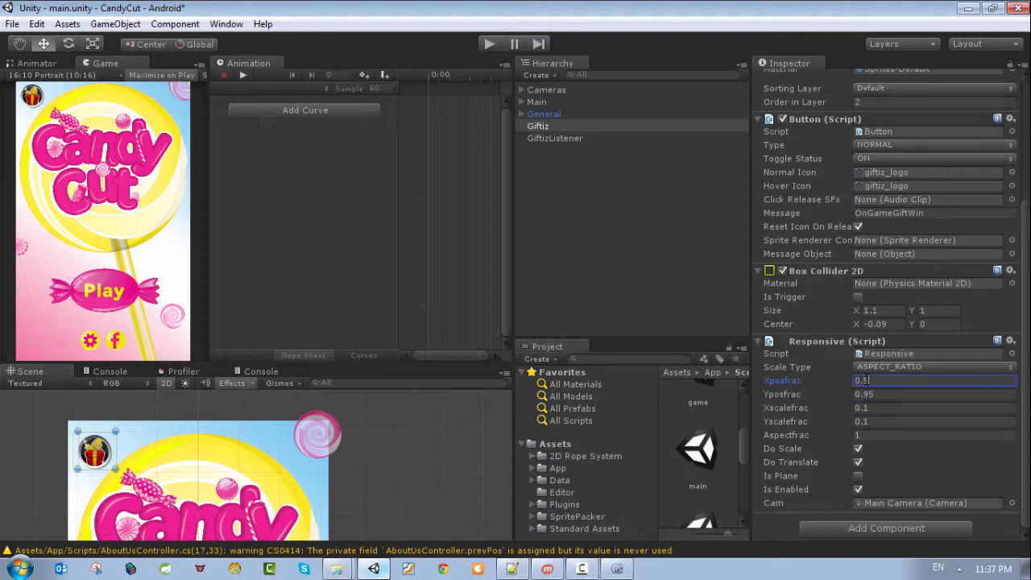
type("0")
left_click(878, 395)
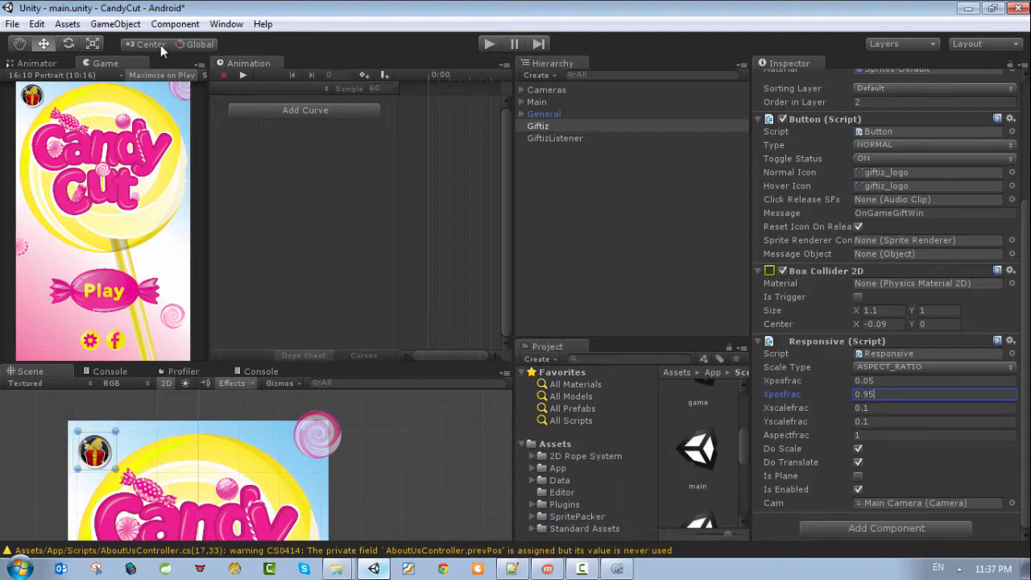
left_click(492, 45)
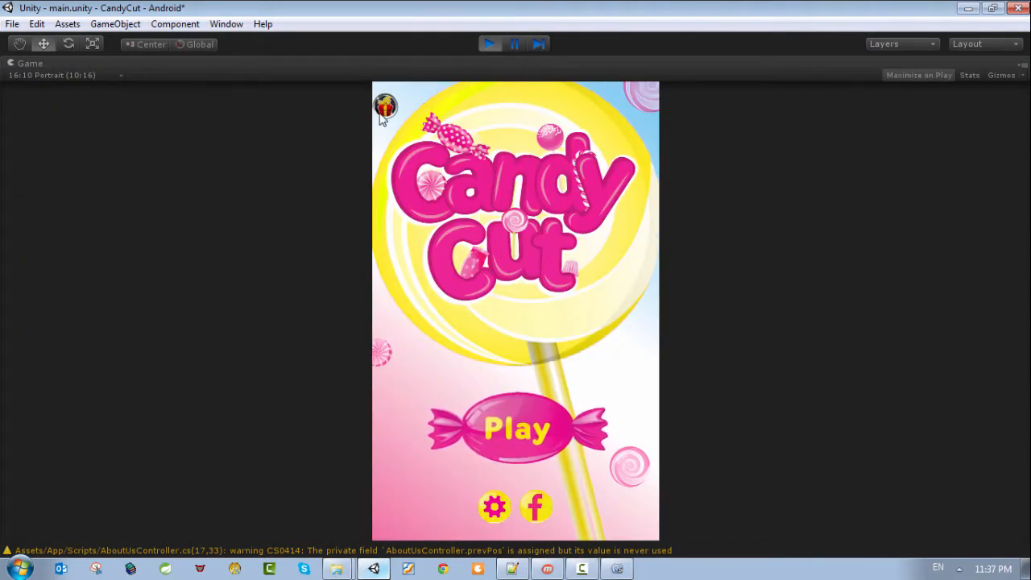
left_click(489, 45)
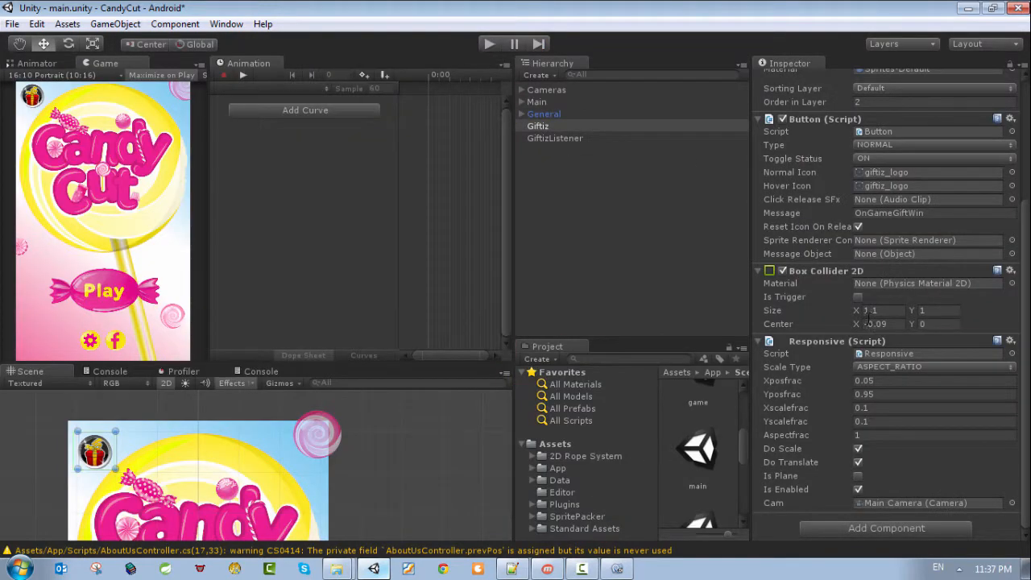
Set the Giftiz object's Xposfrac to 0.1 and test-run the scene.
left_click(867, 380)
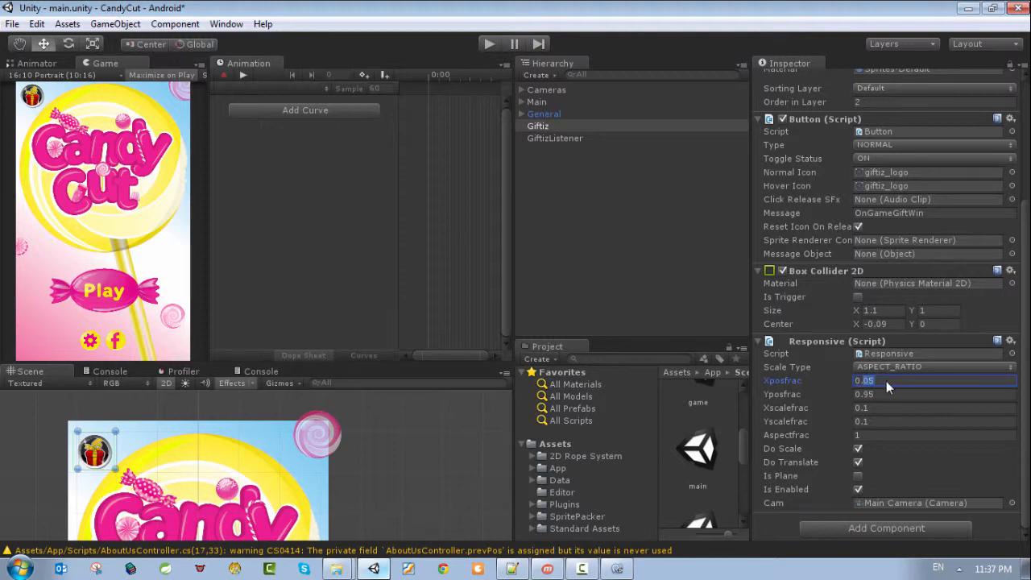
type("0.1")
left_click(488, 43)
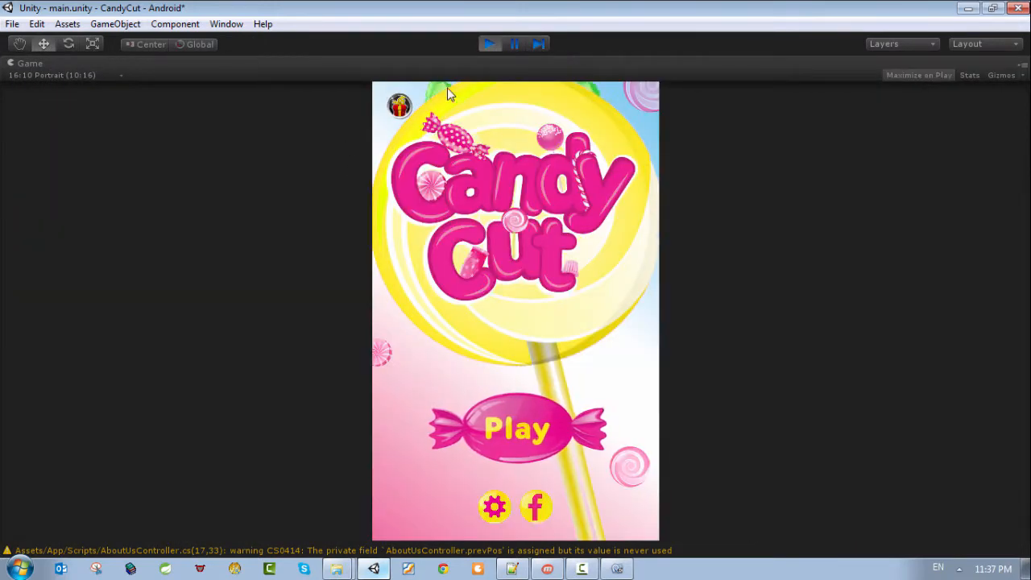
left_click(488, 44)
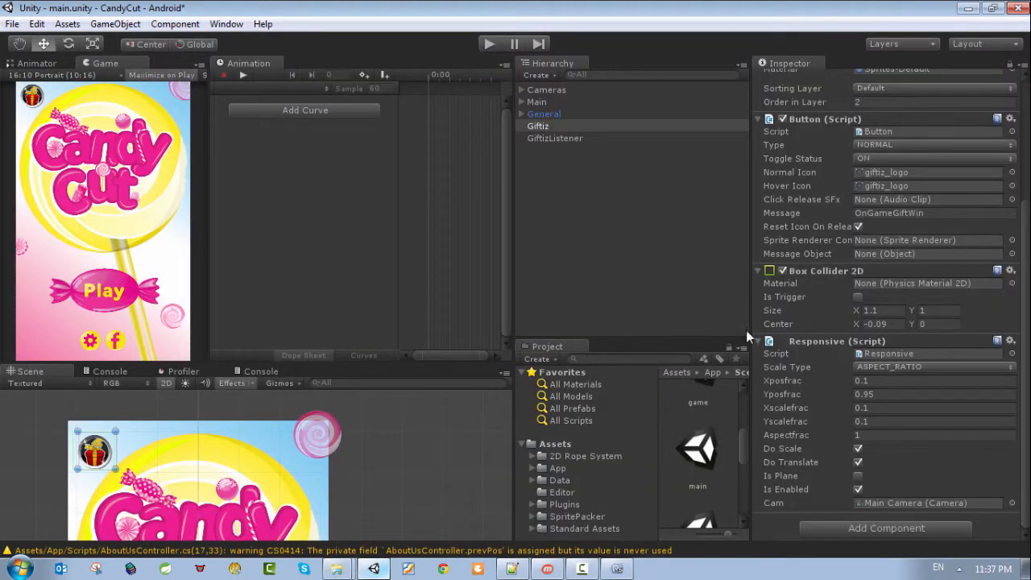
Set the Giftiz object's Xscalefrac to 0.48 and Yscalefrac to 0.37, and test-run the scene.
left_click(862, 407)
key("Tab")
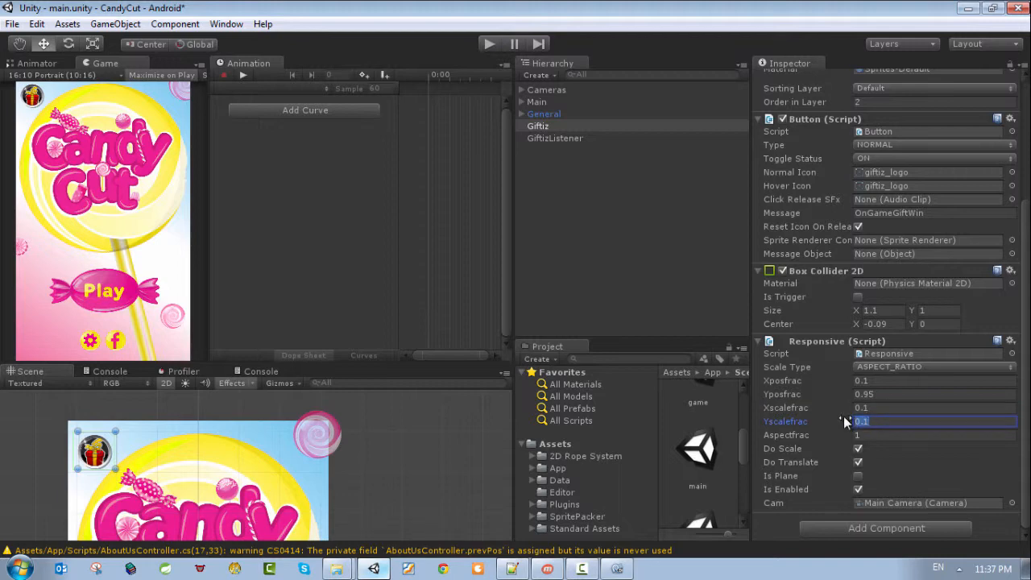
left_click(861, 407)
type("0.4")
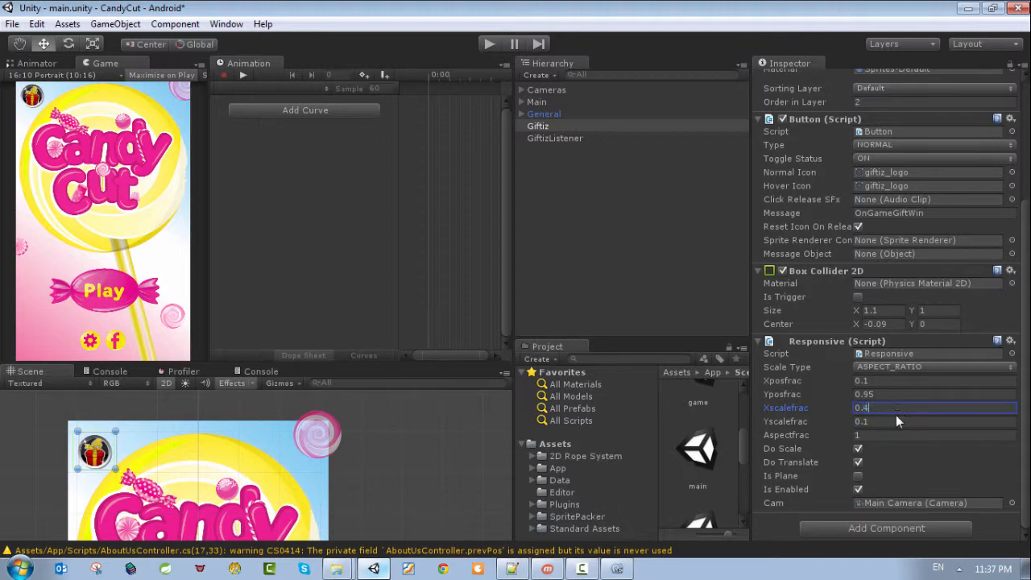
type("8")
left_click(874, 421)
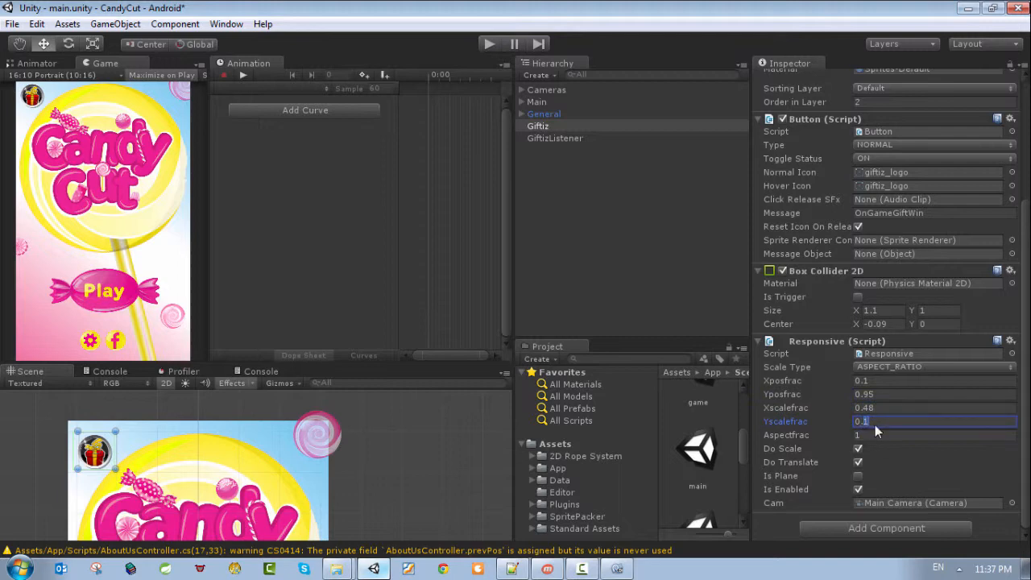
type("0.37")
left_click(889, 435)
left_click(493, 42)
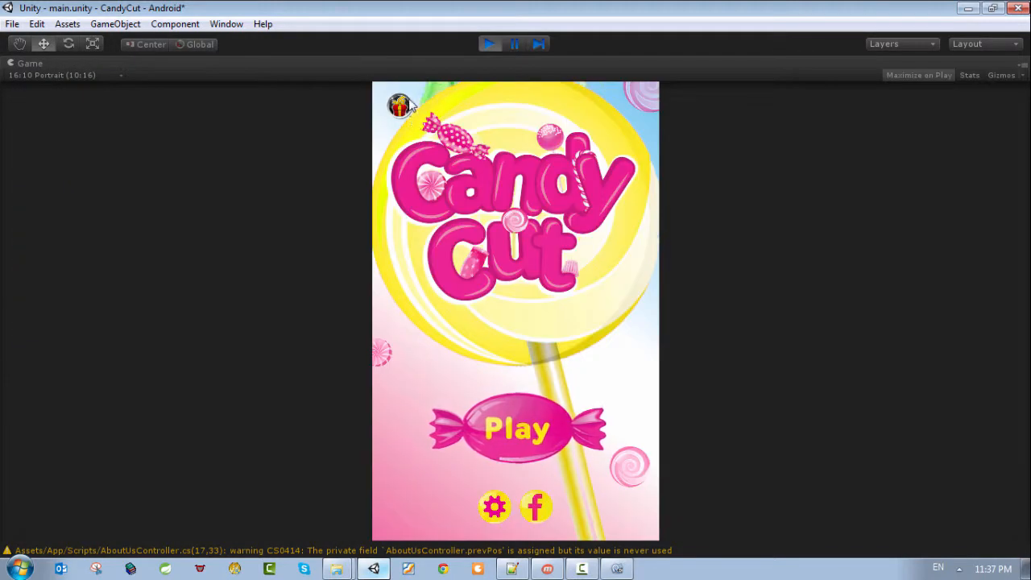
left_click(490, 43)
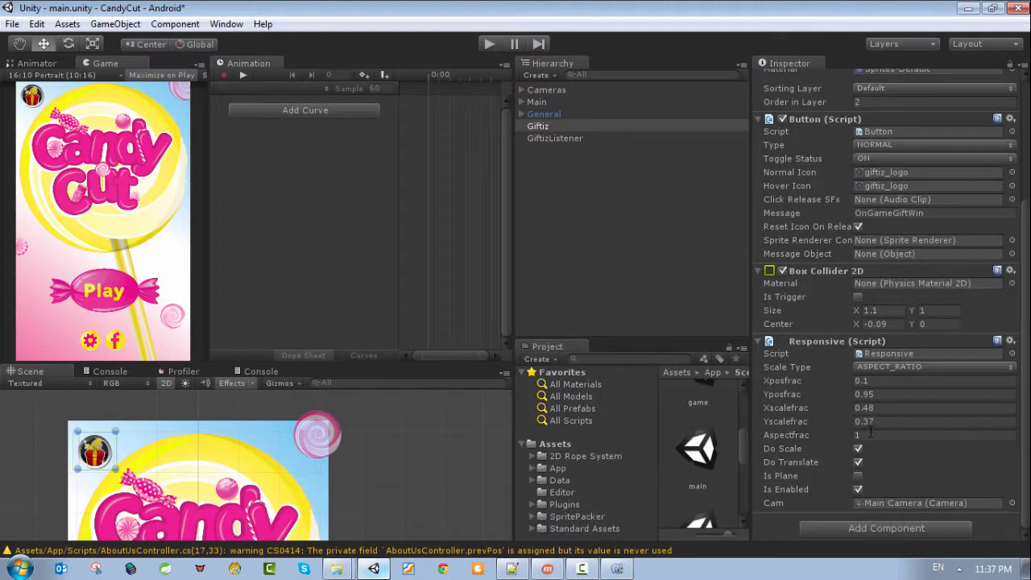
Set the Responsive component's Aspectfrac to 1.7 and test-run the scene.
left_click(869, 435)
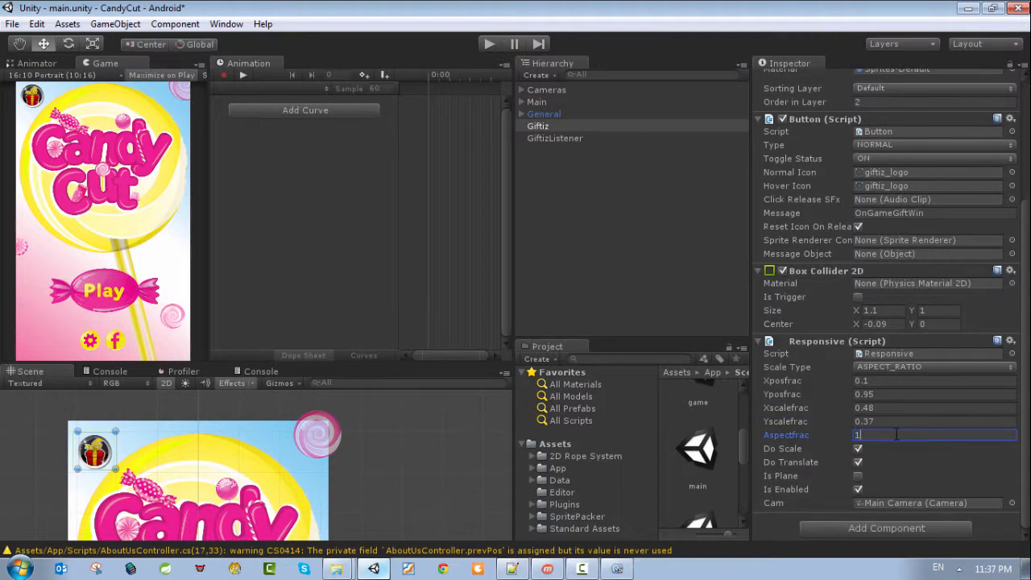
type("1.7")
left_click(895, 419)
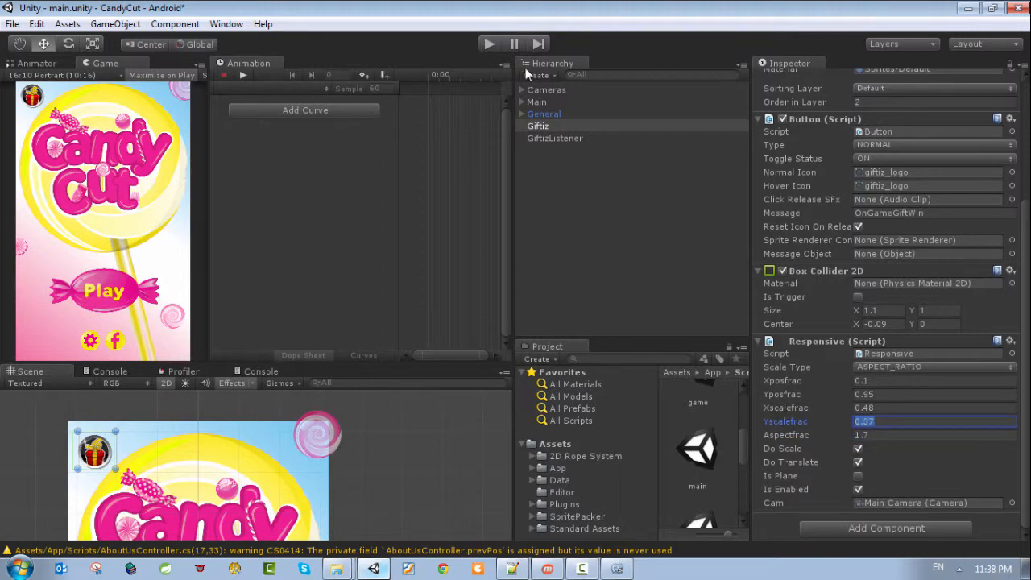
left_click(489, 44)
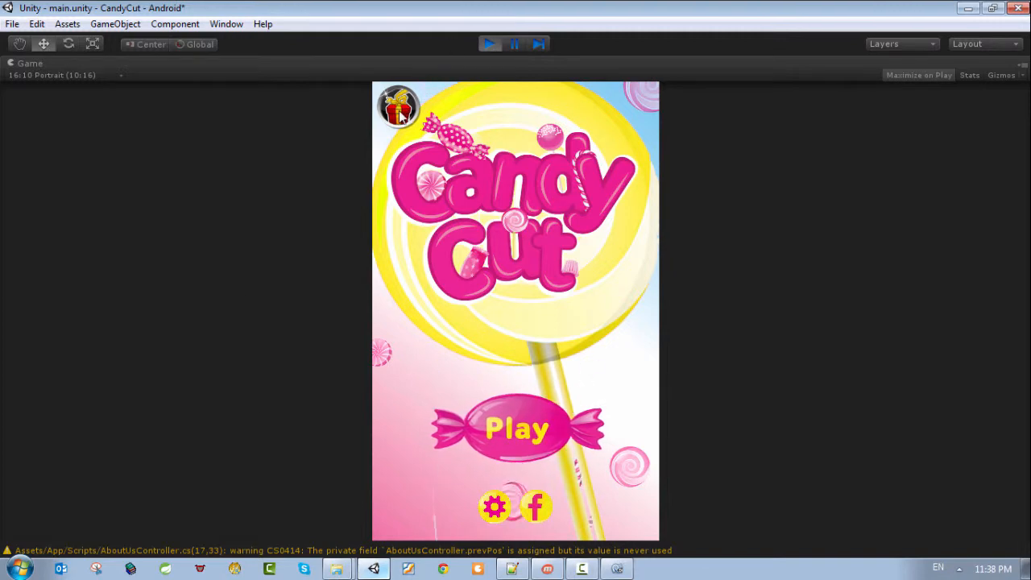
left_click(489, 43)
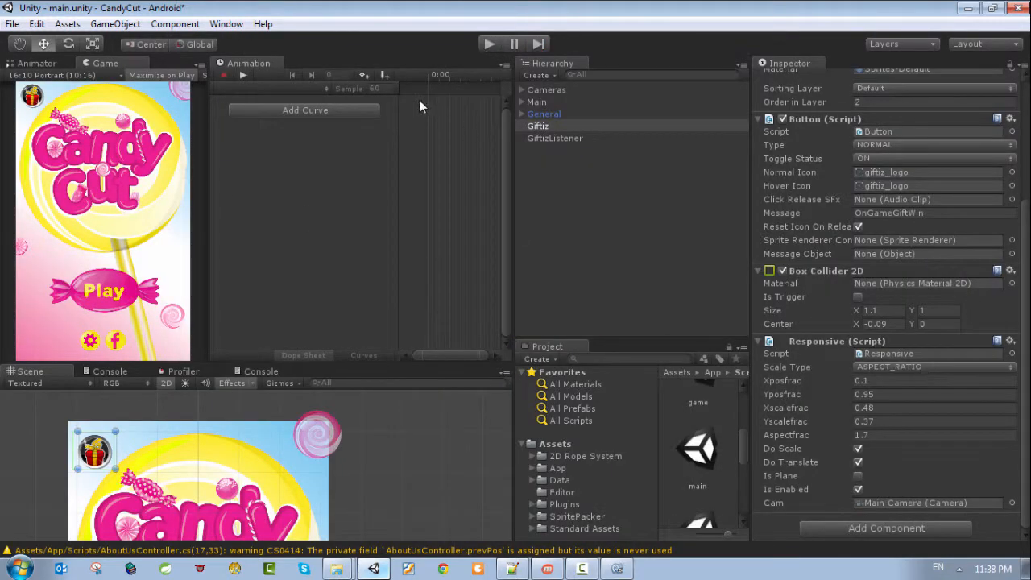
Expand the Main Camera's Inputs Handler Buttons array to size 6 with Giftiz as Element 5, and save the scene.
left_click(547, 126)
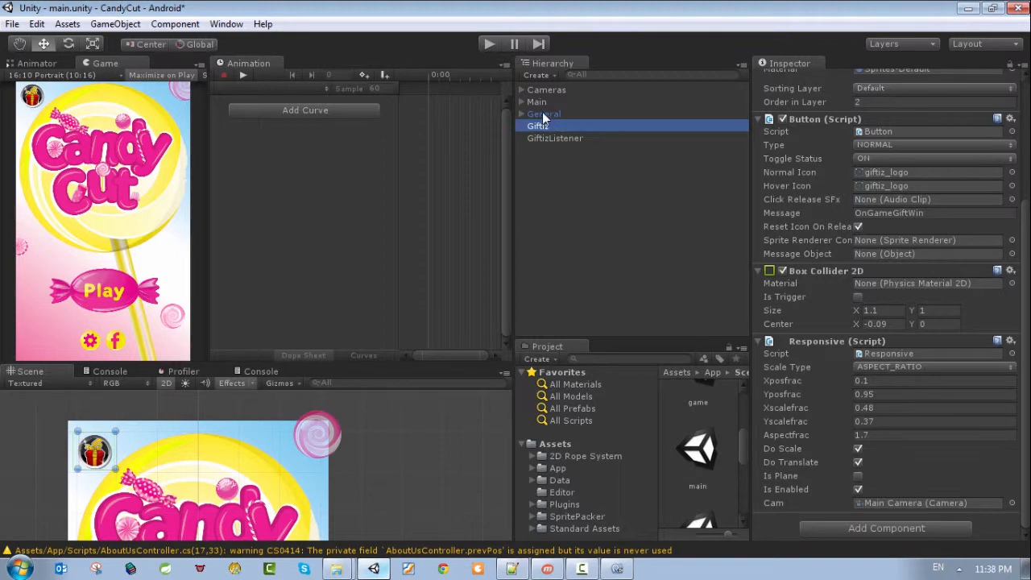
left_click(541, 90)
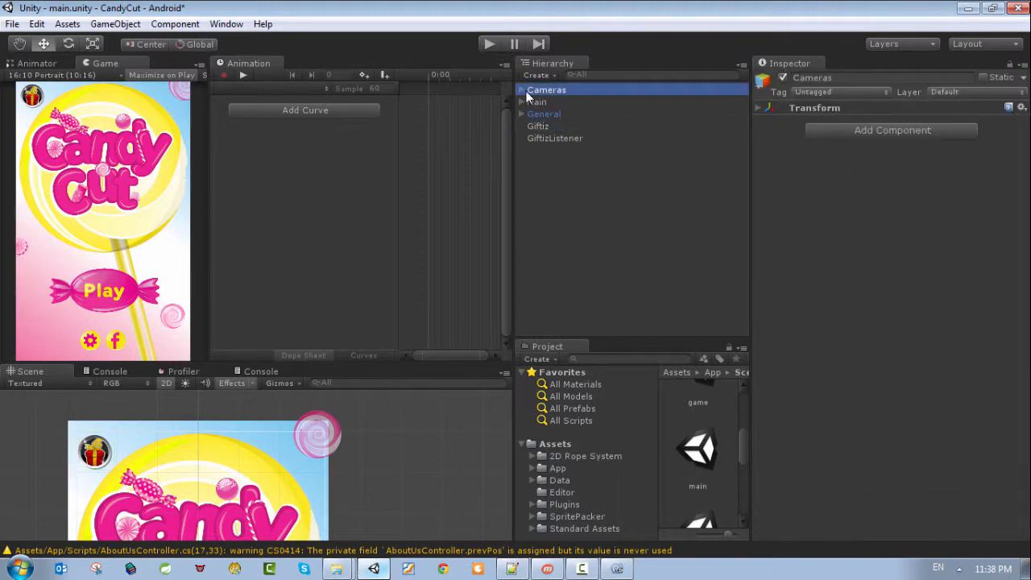
left_click(521, 89)
left_click(556, 102)
scroll(879, 354, "down", 3)
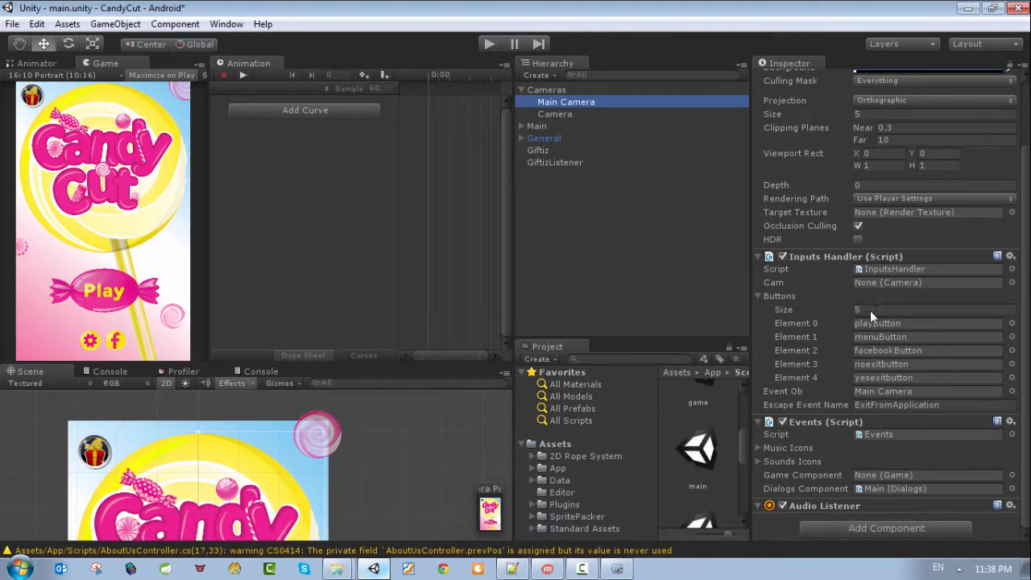
left_click(844, 308)
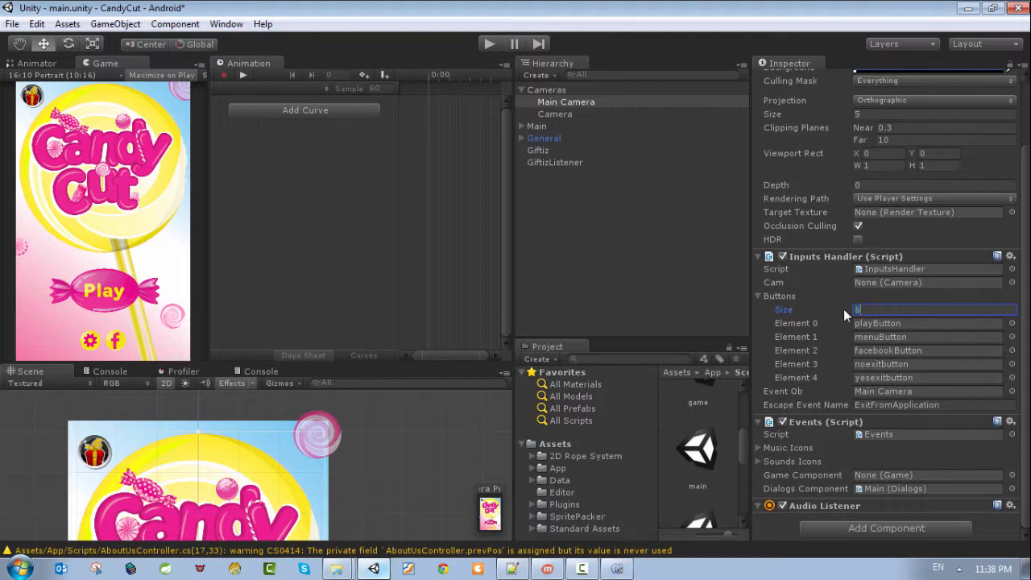
type("6")
key("Return")
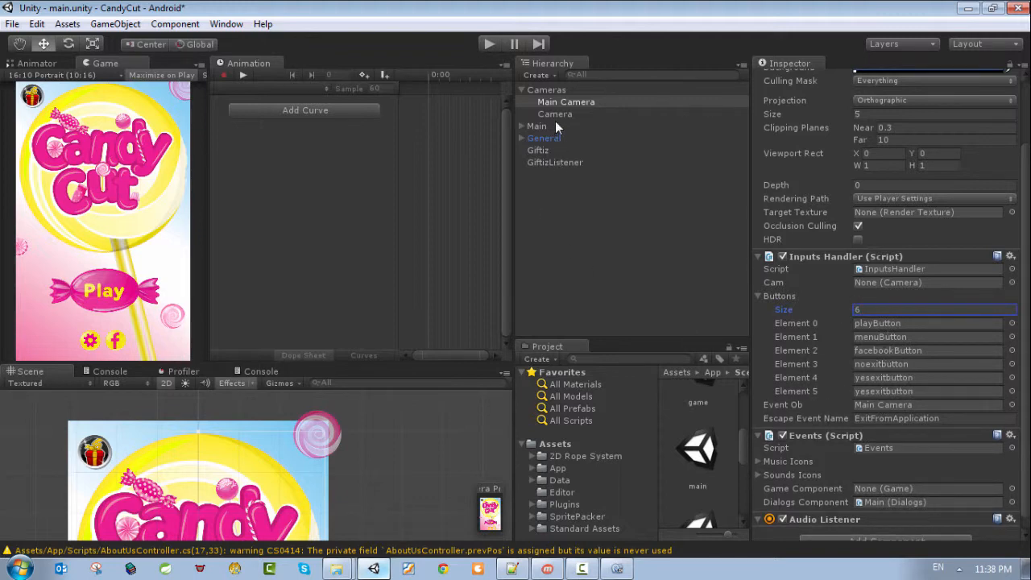
left_click_drag(548, 151, 885, 393)
left_click(13, 24)
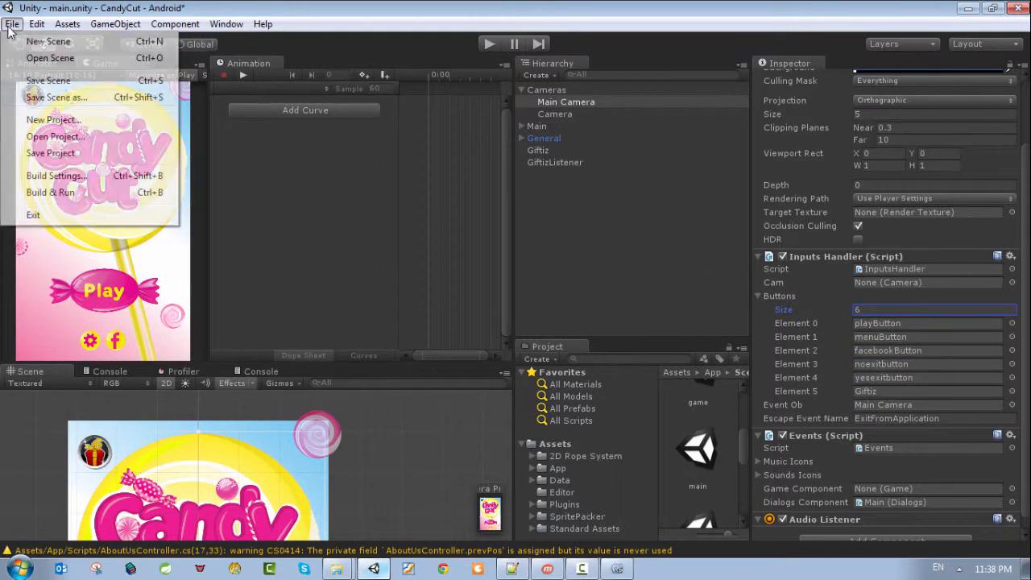
left_click(48, 80)
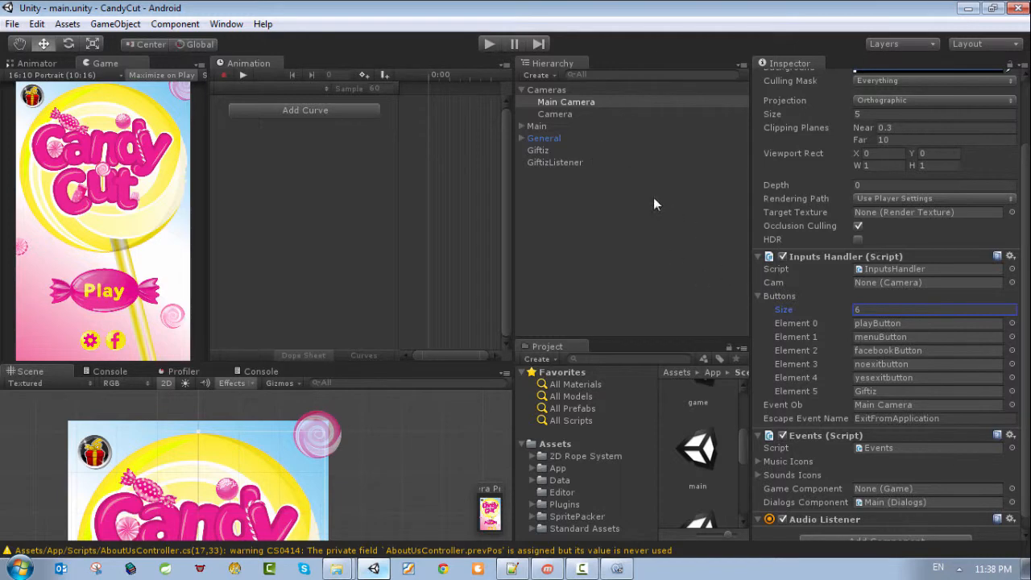
Review the Giftiz object's Button settings, and test the gift button in a scene run with a cleared Console.
left_click(538, 151)
scroll(899, 369, "down", 5)
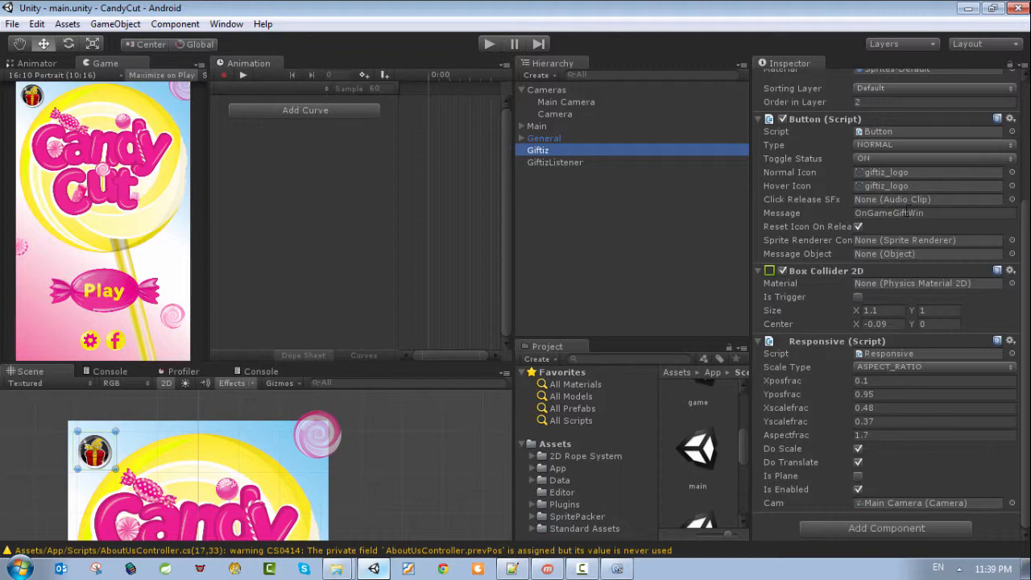
left_click(486, 43)
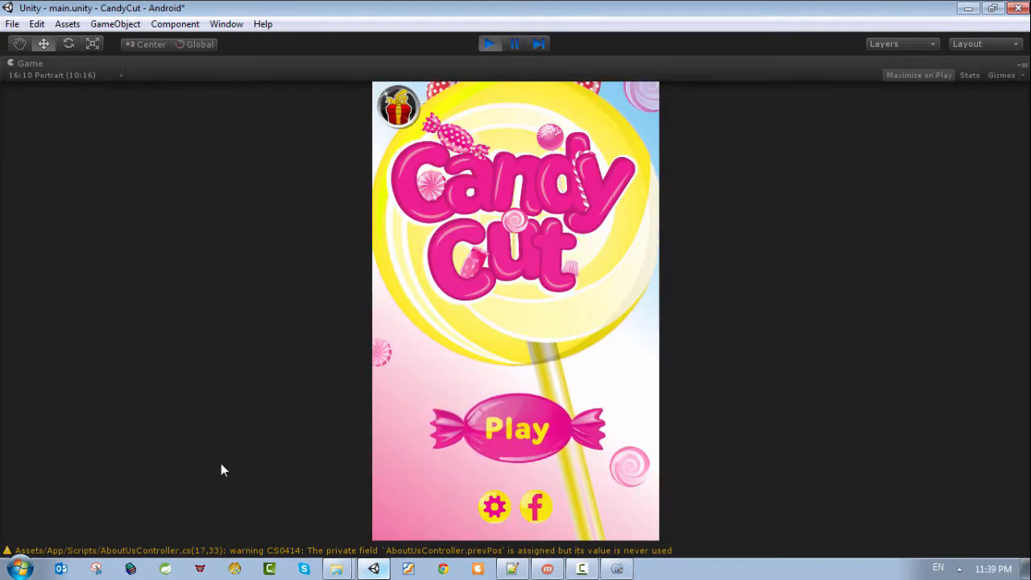
left_click(57, 549)
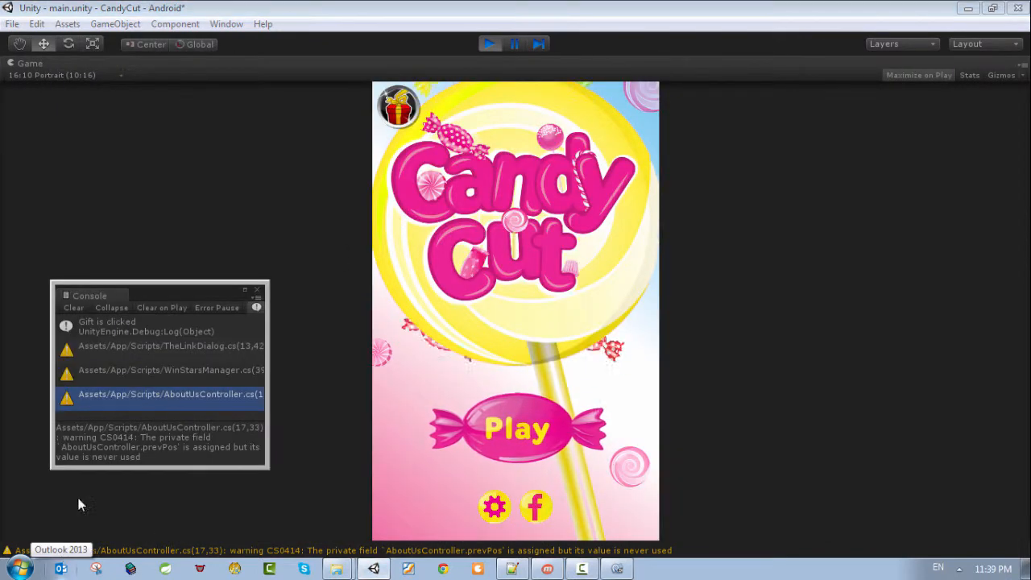
left_click(80, 308)
left_click(398, 106)
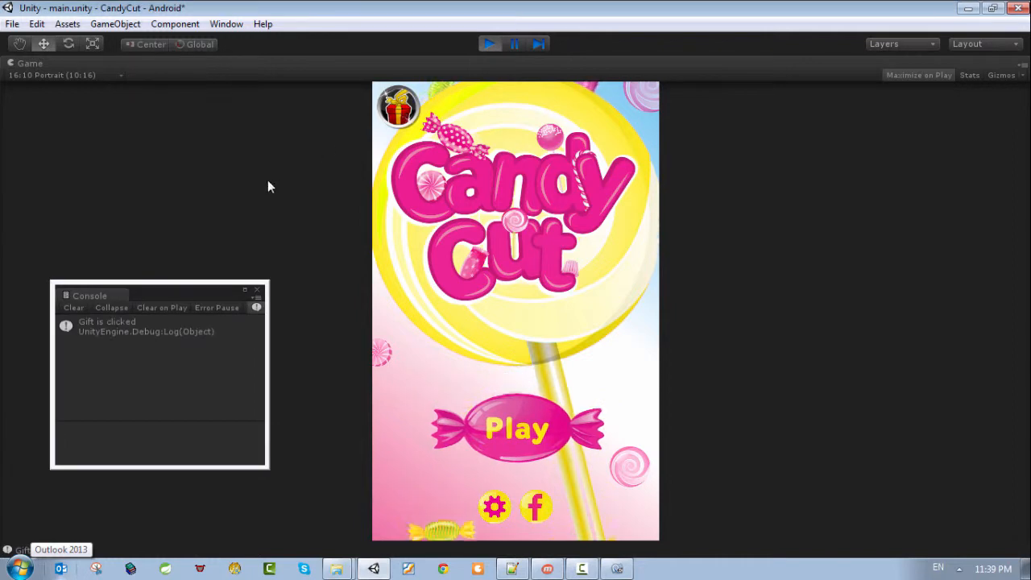
left_click(489, 45)
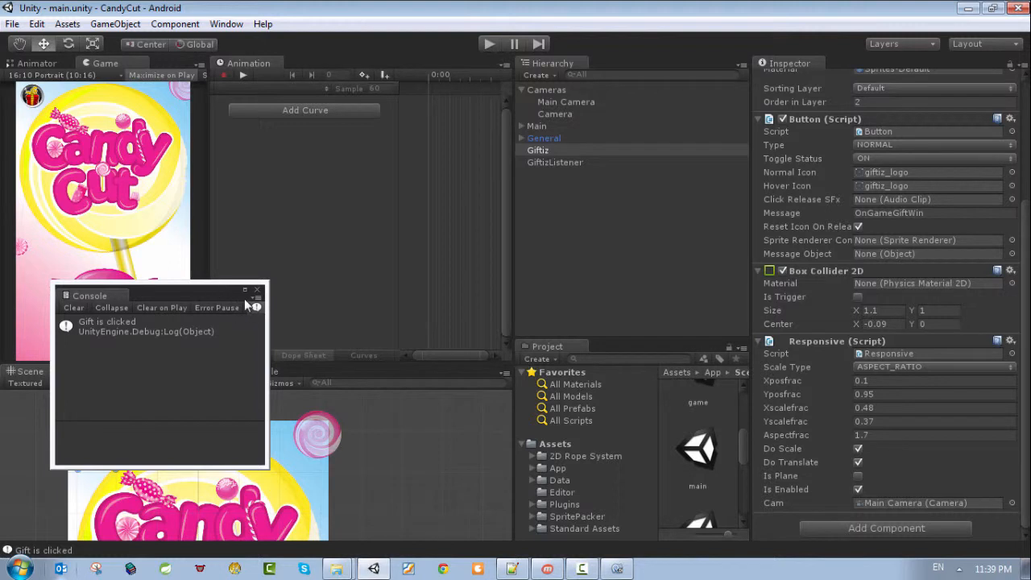
Dock the floating Console window alongside the Scene view and switch to another open application.
left_click_drag(104, 291, 340, 385)
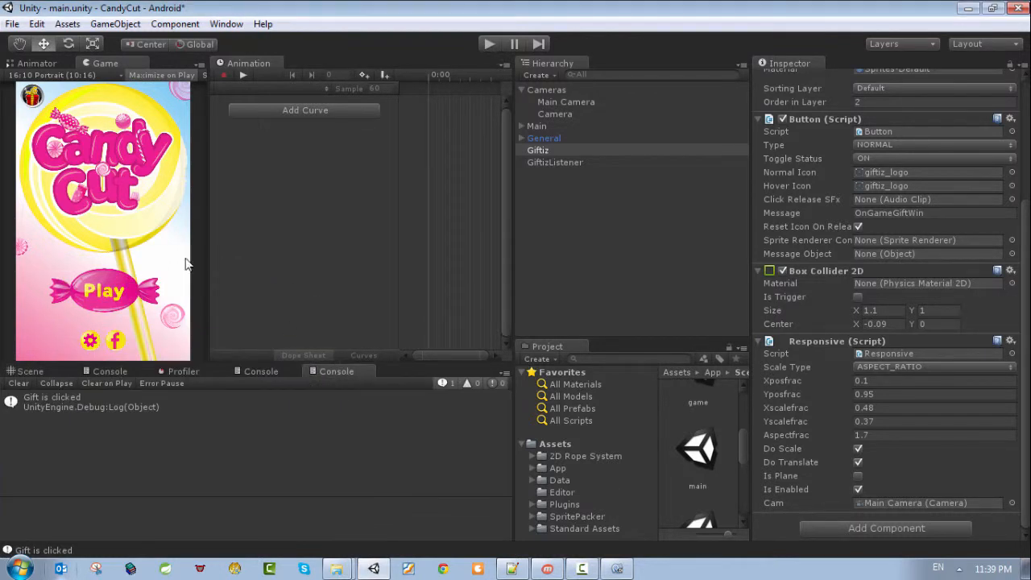
left_click(547, 569)
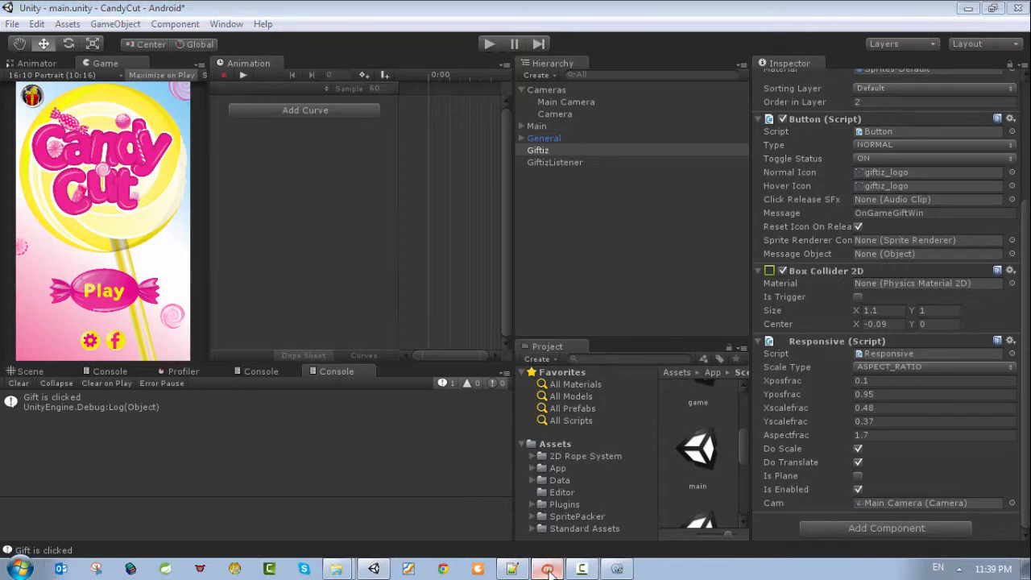